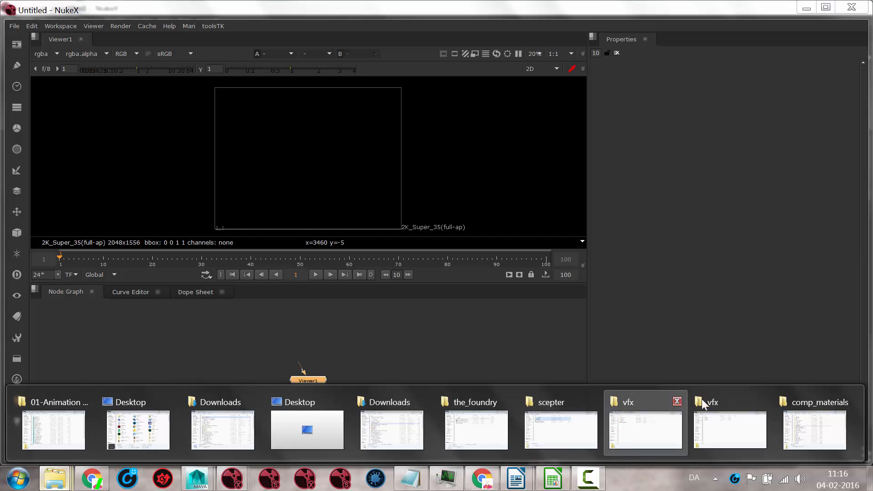
Import all image sequences of the renderdata folder from comp_materials into the node graph, and put the file browser away
{"action": "left_click", "coordinate": [832, 405]}
{"action": "scroll", "coordinate": [223, 337], "scroll_direction": "down", "scroll_amount": 4}
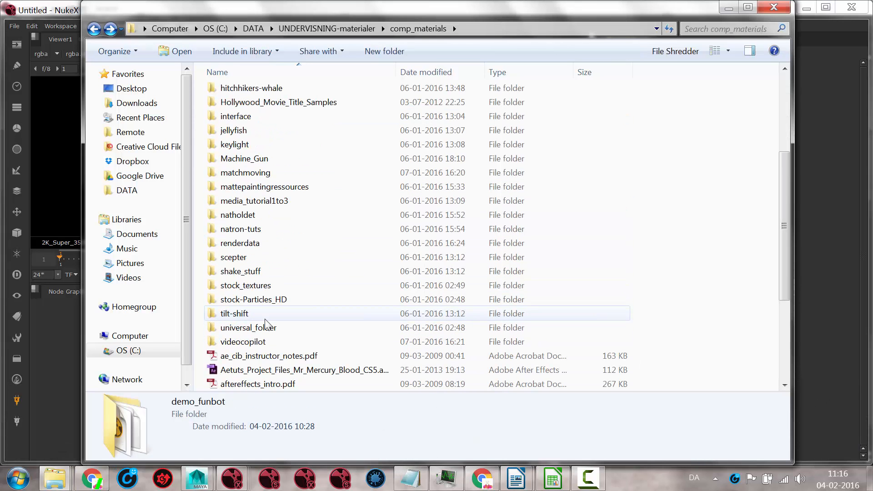
{"action": "double_click", "coordinate": [236, 243]}
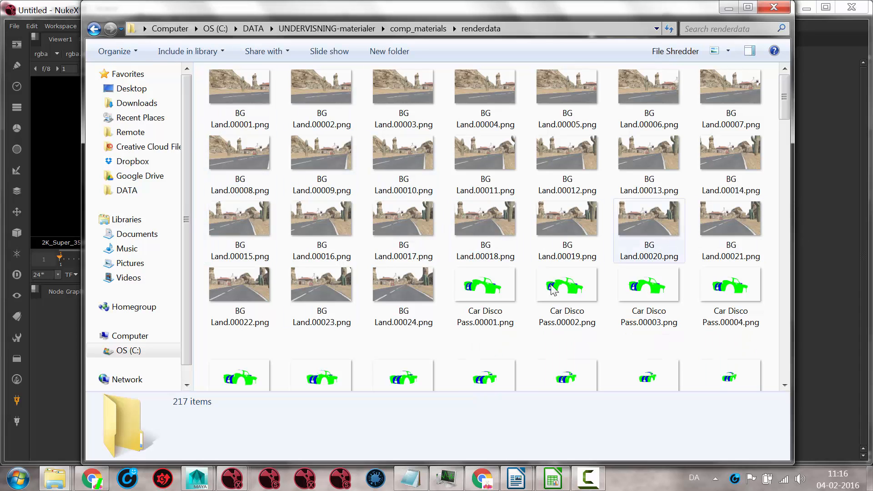
{"action": "left_click", "coordinate": [94, 29]}
{"action": "left_click_drag", "start_coordinate": [212, 16], "coordinate": [466, 4]}
{"action": "left_click_drag", "start_coordinate": [490, 374], "coordinate": [203, 350]}
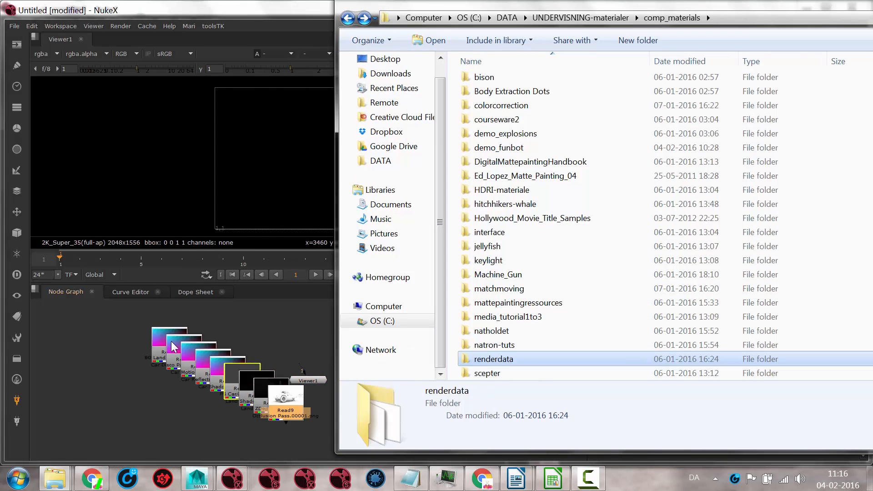
{"action": "left_click_drag", "start_coordinate": [777, 5], "coordinate": [546, 95]}
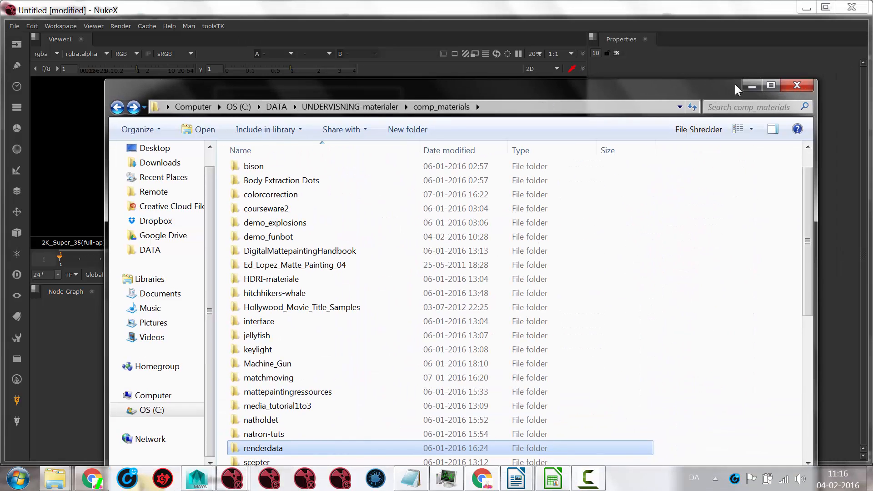
{"action": "left_click", "coordinate": [752, 86]}
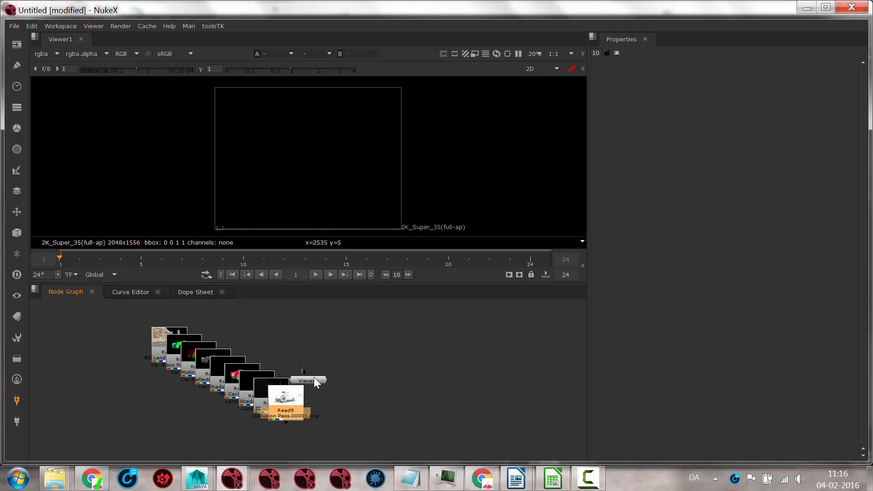
Spread the stacked Read nodes apart in the node graph and place the Viewer node clear of them
{"action": "left_click_drag", "start_coordinate": [314, 382], "coordinate": [444, 387]}
{"action": "left_click_drag", "start_coordinate": [292, 399], "coordinate": [432, 327]}
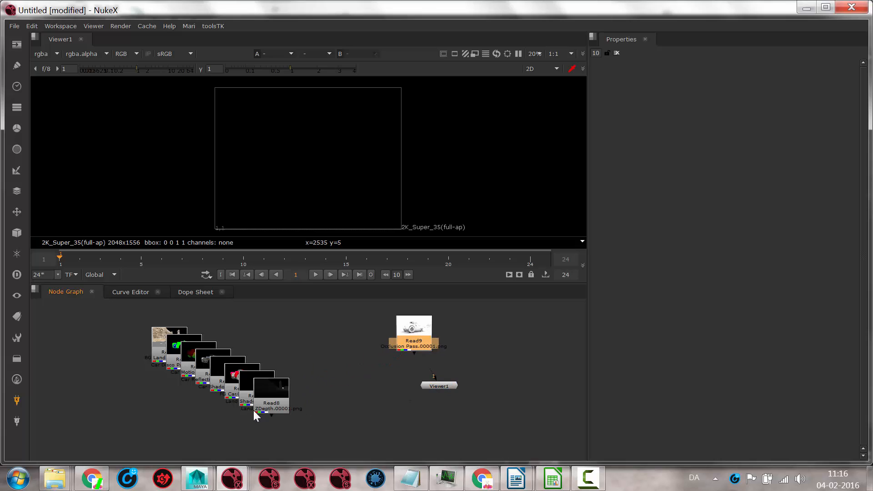
{"action": "left_click_drag", "start_coordinate": [273, 393], "coordinate": [347, 336]}
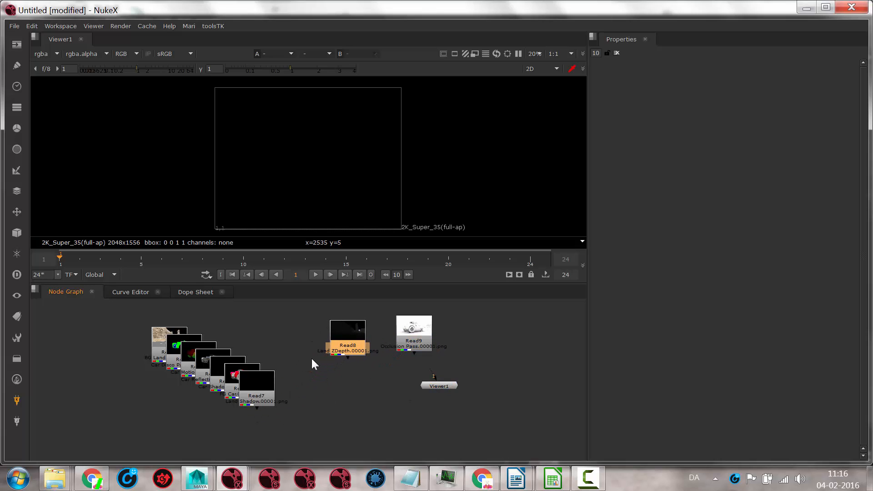
{"action": "left_click_drag", "start_coordinate": [157, 339], "coordinate": [130, 324]}
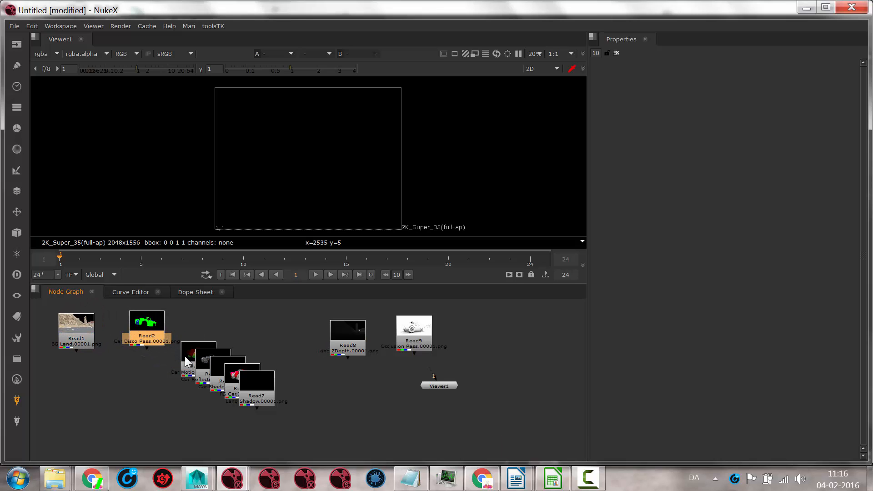
{"action": "left_click_drag", "start_coordinate": [185, 362], "coordinate": [236, 330]}
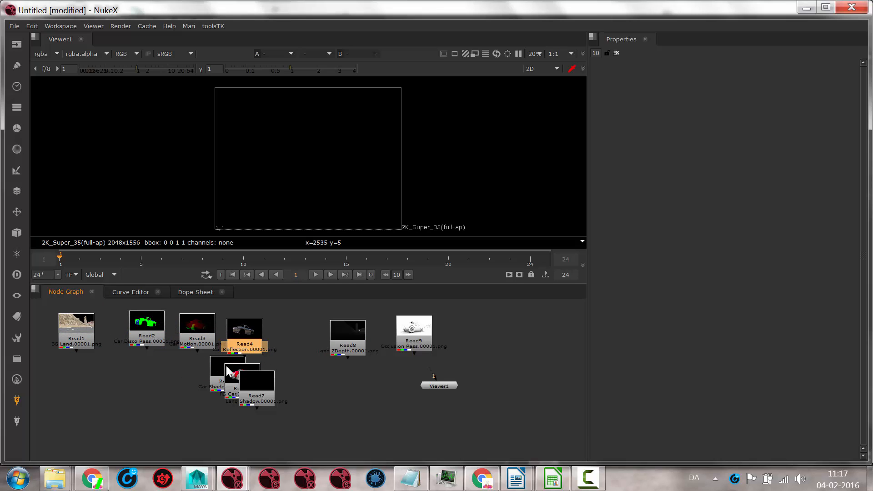
{"action": "left_click_drag", "start_coordinate": [218, 364], "coordinate": [292, 322]}
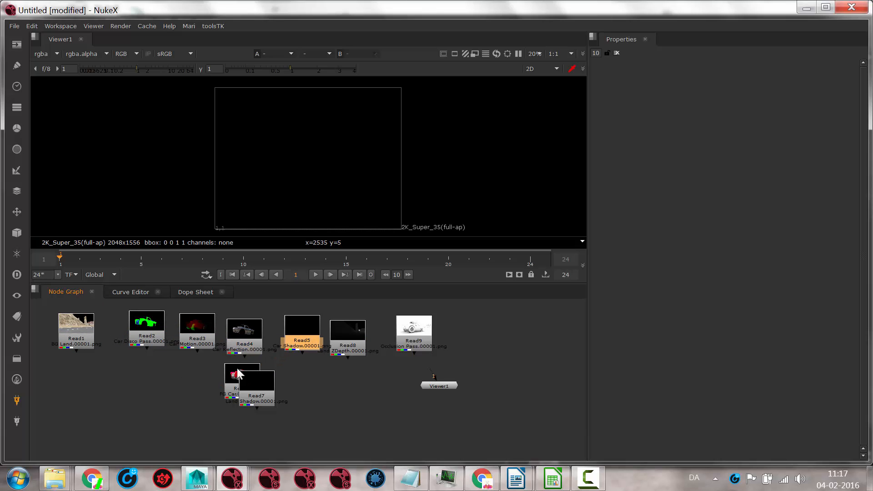
{"action": "left_click_drag", "start_coordinate": [238, 374], "coordinate": [189, 373]}
{"action": "left_click_drag", "start_coordinate": [248, 385], "coordinate": [243, 382]}
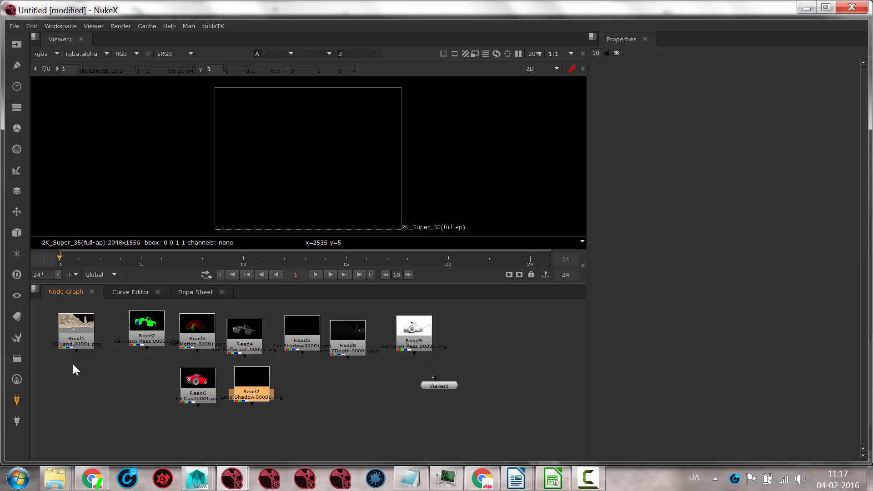
View the BG Land sequence and examine its alpha channel against the colour image
{"action": "left_click", "coordinate": [79, 339]}
{"action": "key", "text": "1"}
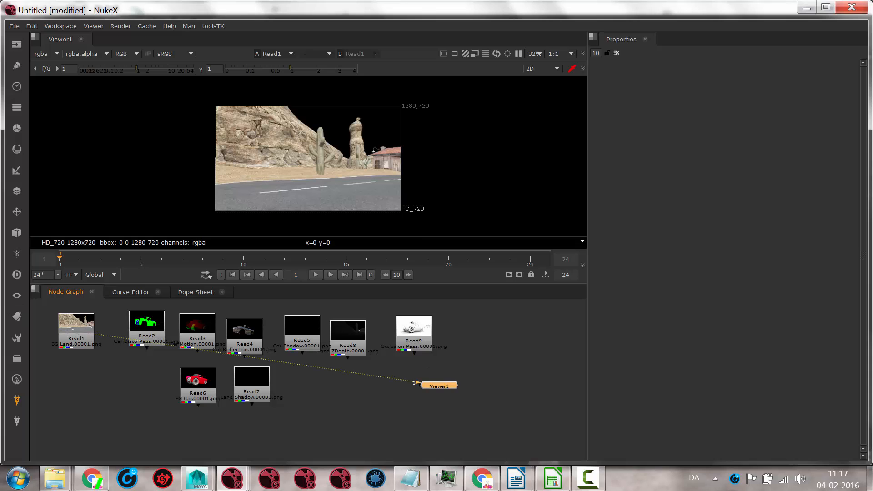
{"action": "scroll", "coordinate": [225, 146], "scroll_direction": "up", "scroll_amount": 3}
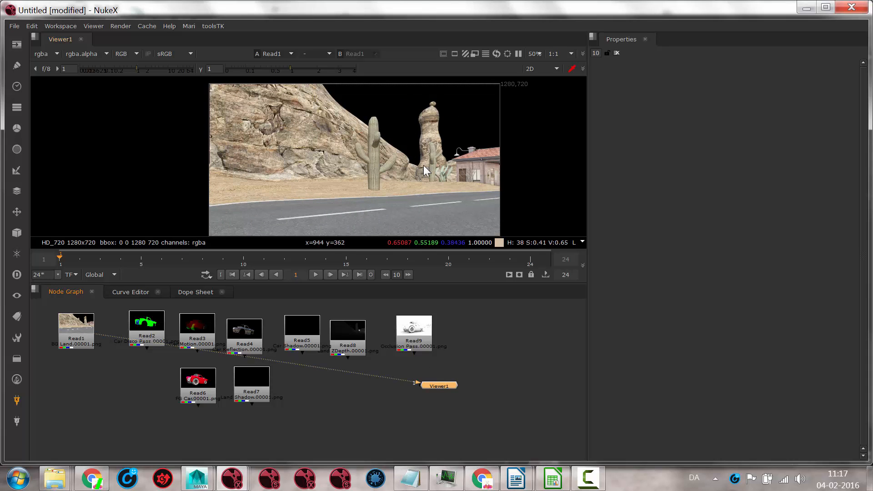
{"action": "key", "text": "a"}
{"action": "key", "text": "a"}
{"action": "key", "text": "a"}
{"action": "key", "text": "a"}
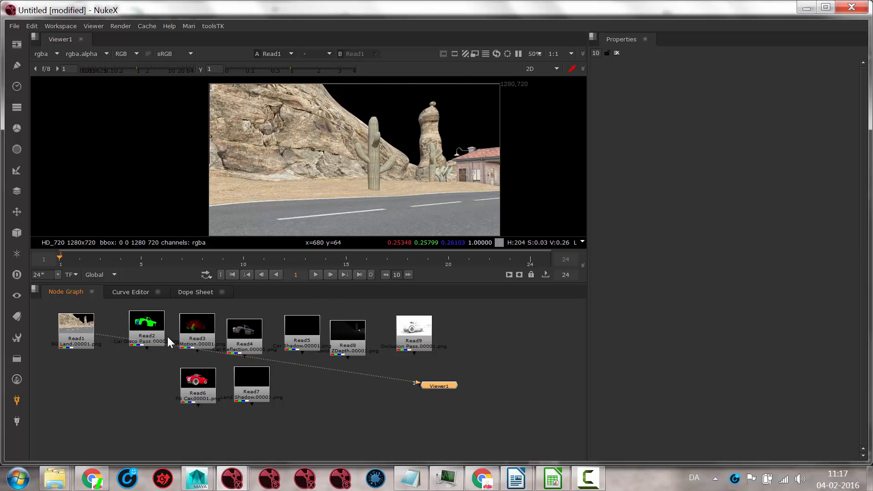
View the Car Disco Pass and scrub through its frames, stopping at frame 6
{"action": "left_click", "coordinate": [152, 329]}
{"action": "key", "text": "1"}
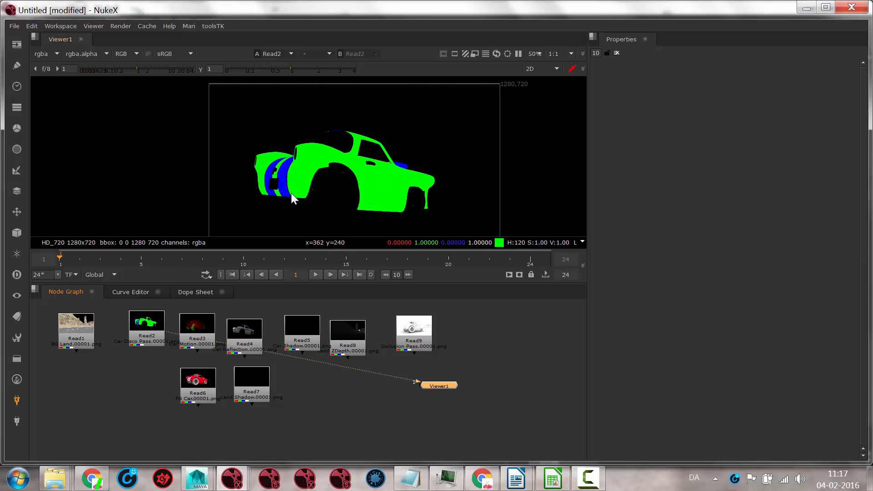
{"action": "left_click_drag", "start_coordinate": [248, 259], "coordinate": [158, 246]}
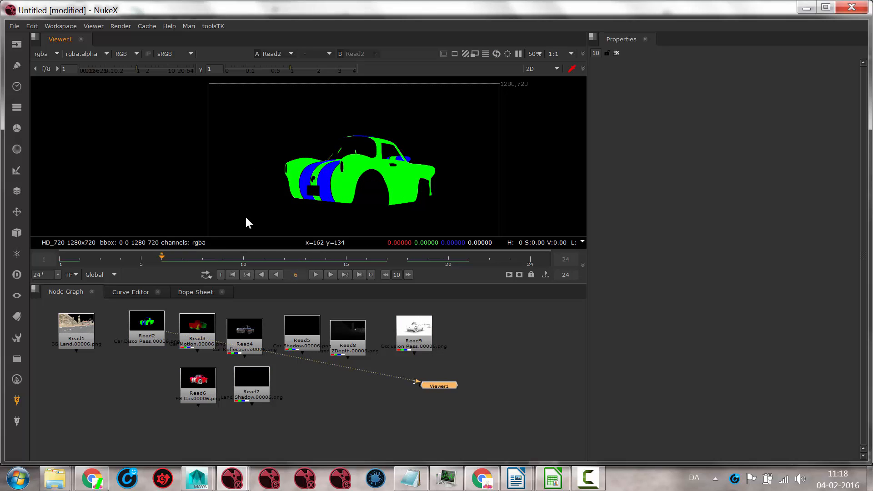
Move the FG Car node below the Car Disco Pass node and view the car render over several frames
{"action": "left_click_drag", "start_coordinate": [201, 384], "coordinate": [122, 387]}
{"action": "key", "text": "1"}
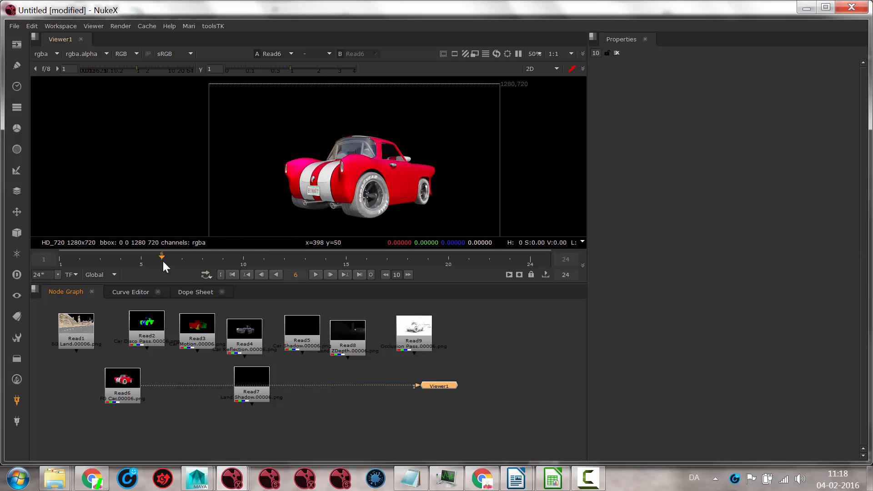
{"action": "mouse_move", "coordinate": [162, 260]}
{"action": "left_mouse_down"}
{"action": "mouse_move", "coordinate": [238, 262]}
{"action": "mouse_move", "coordinate": [161, 258]}
{"action": "left_mouse_up"}
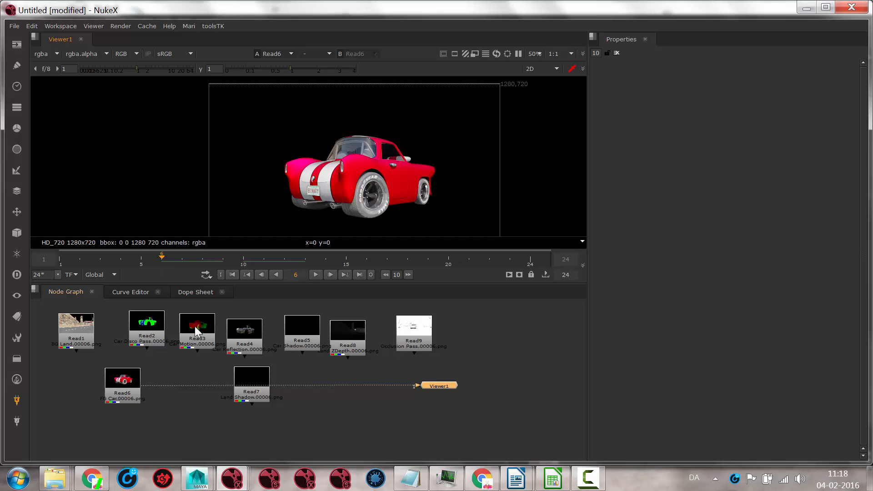
View the Car Reflection pass and inspect the reflections on the car body up close
{"action": "left_click", "coordinate": [252, 335]}
{"action": "key", "text": "1"}
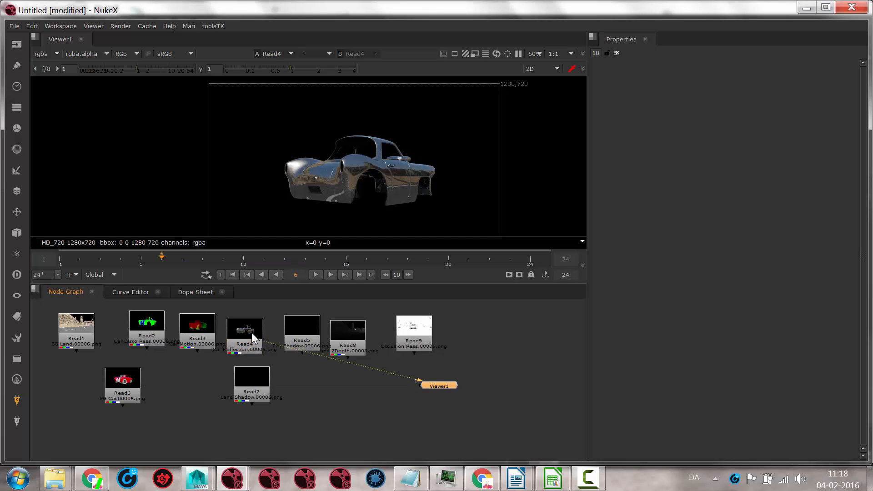
{"action": "scroll", "coordinate": [337, 228], "scroll_direction": "up", "scroll_amount": 2}
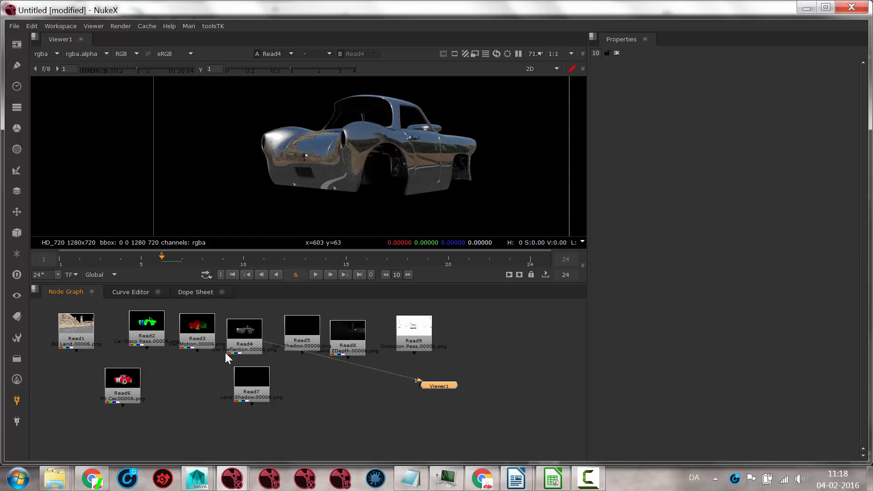
{"action": "left_click", "coordinate": [199, 332]}
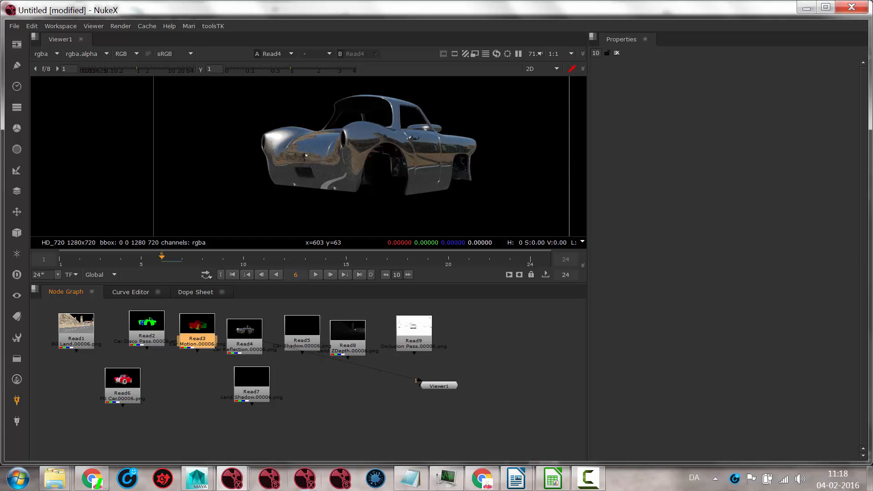
View the alpha channel of the Land Shadow pass and go through its frames back to frame 3
{"action": "left_click", "coordinate": [243, 400]}
{"action": "key", "text": "1"}
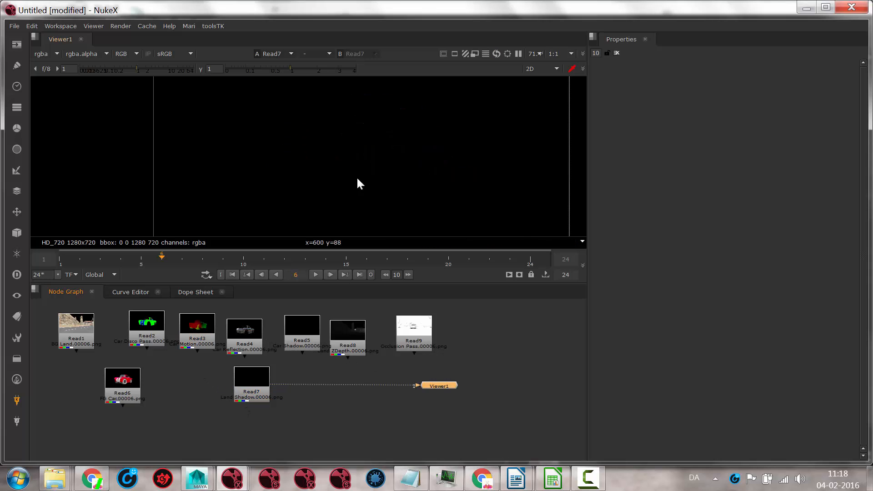
{"action": "key", "text": "a"}
{"action": "middle_click_drag", "start_coordinate": [372, 151], "coordinate": [195, 190]}
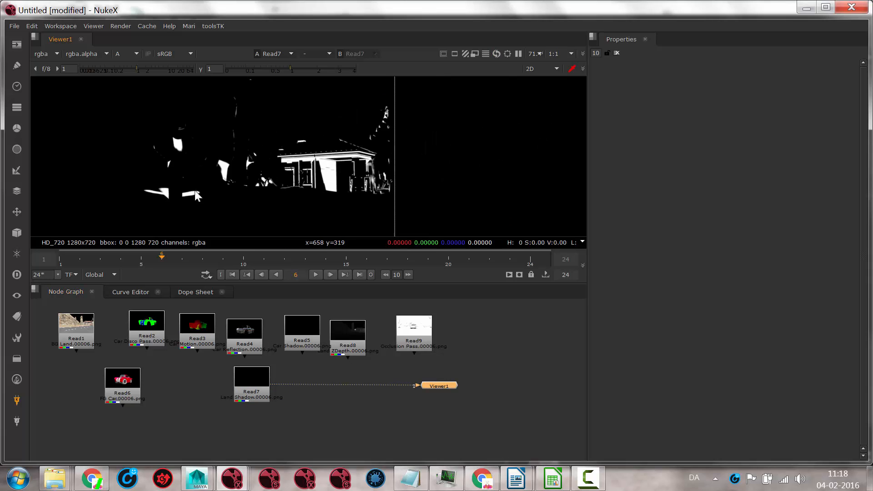
{"action": "scroll", "coordinate": [209, 161], "scroll_direction": "down", "scroll_amount": 1}
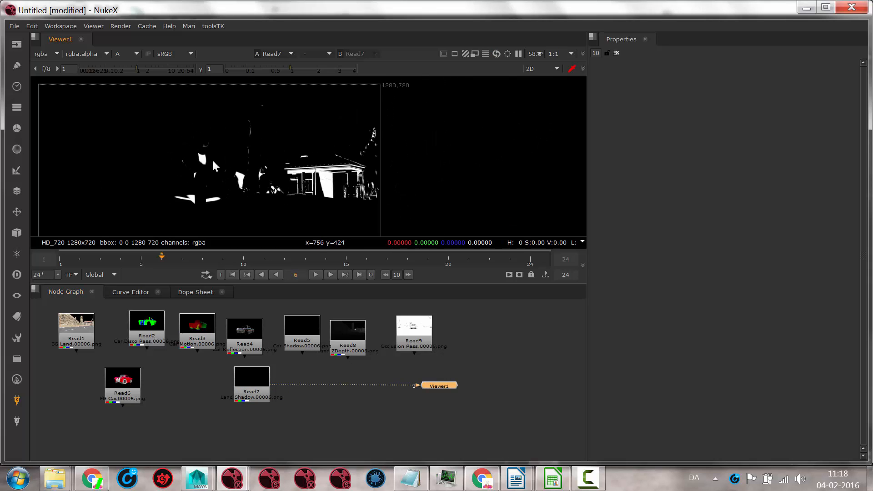
{"action": "mouse_move", "coordinate": [176, 256]}
{"action": "left_mouse_down"}
{"action": "mouse_move", "coordinate": [475, 254]}
{"action": "mouse_move", "coordinate": [141, 253]}
{"action": "left_mouse_up"}
{"action": "key", "text": "Left"}
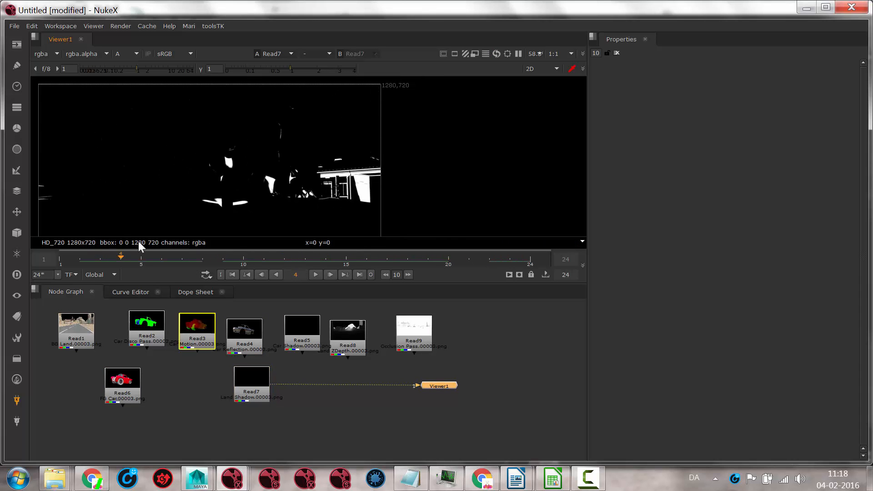
{"action": "key", "text": "Left"}
{"action": "scroll", "coordinate": [154, 186], "scroll_direction": "down", "scroll_amount": 3}
{"action": "middle_click_drag", "start_coordinate": [197, 169], "coordinate": [234, 162]}
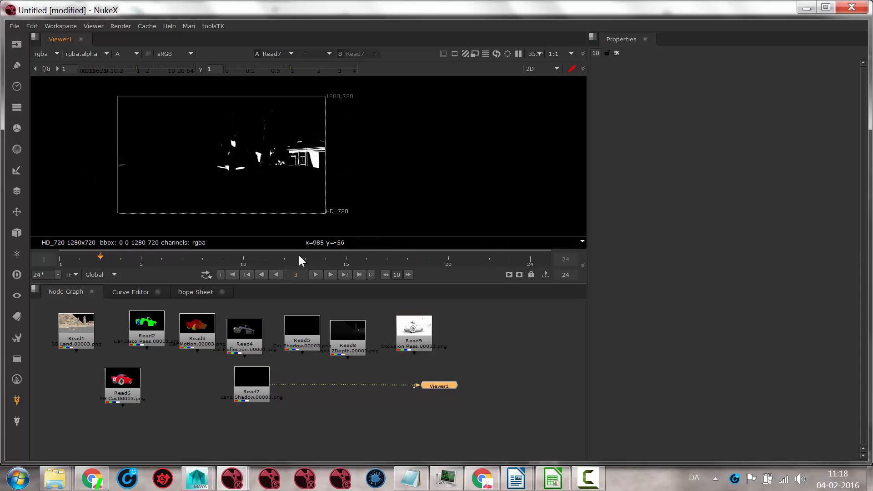
View the Car Shadow pass, compare its alpha with its colour channels, and return the display to RGB
{"action": "left_click", "coordinate": [304, 332]}
{"action": "key", "text": "1"}
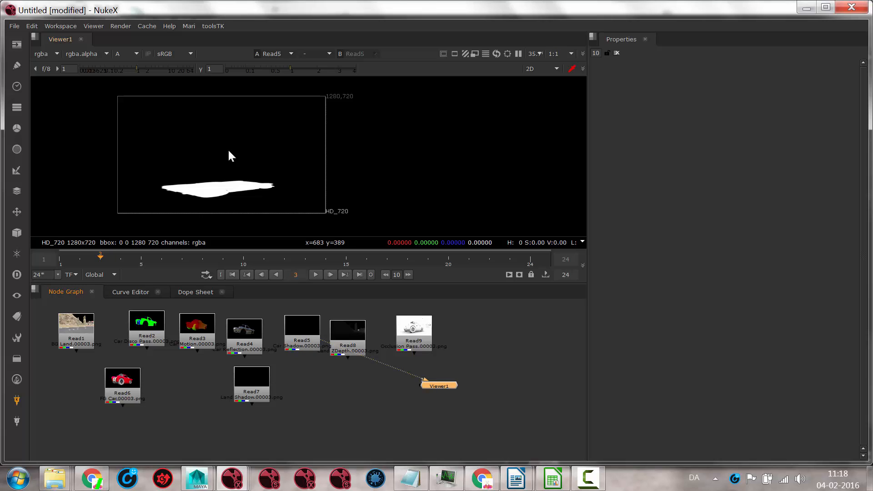
{"action": "key", "text": "a"}
{"action": "key", "text": "a"}
{"action": "key", "text": "a"}
{"action": "key", "text": "a"}
{"action": "key", "text": "a"}
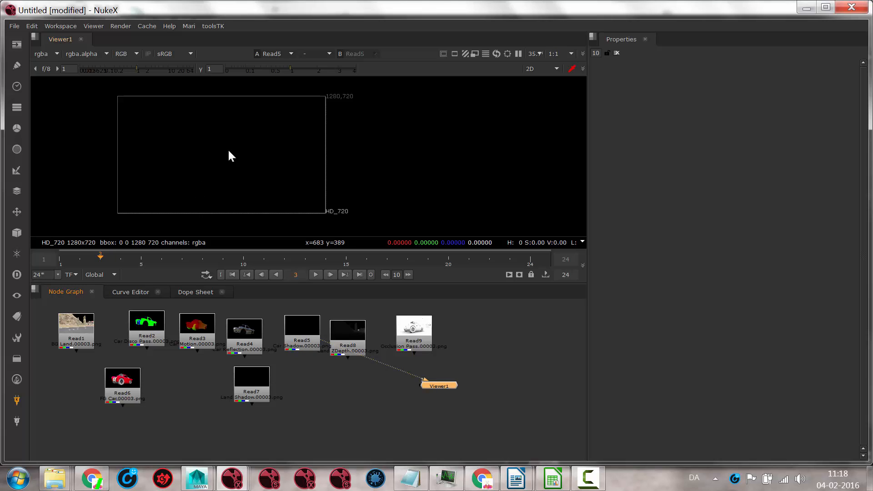
View the Land ZDepth pass and examine the depth values of the rocks, cactus and house
{"action": "left_click", "coordinate": [356, 341]}
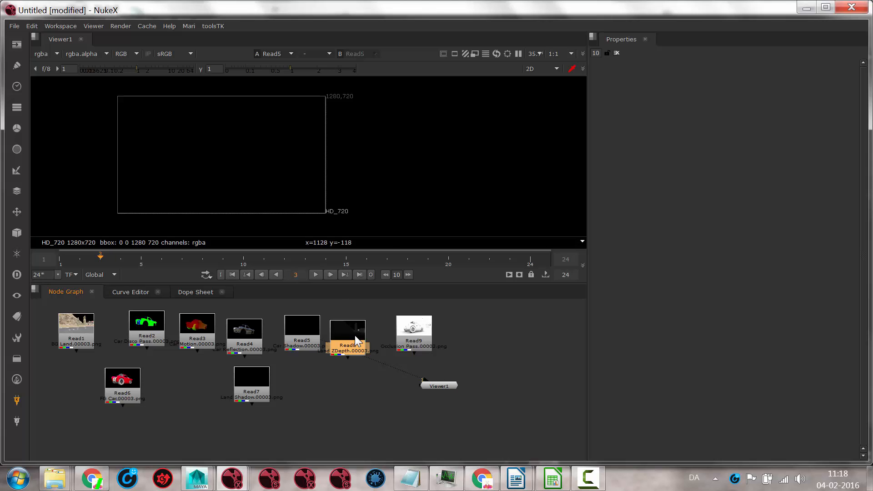
{"action": "key", "text": "1"}
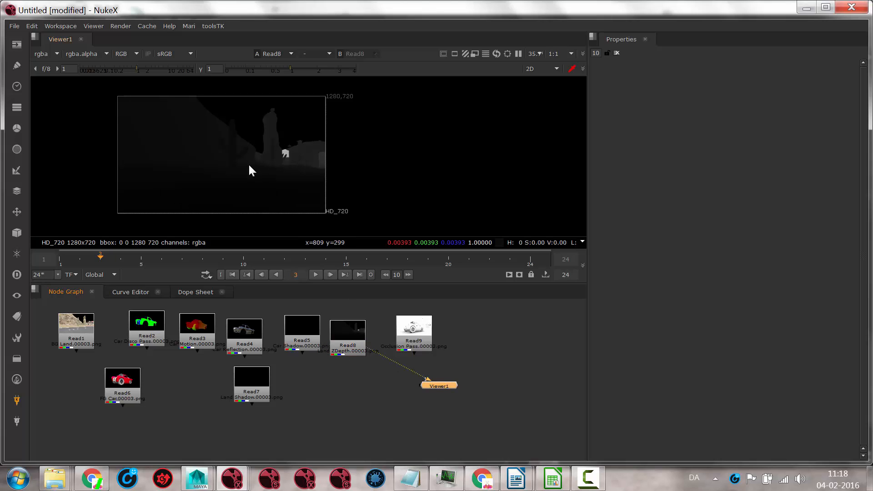
{"action": "scroll", "coordinate": [253, 159], "scroll_direction": "up", "scroll_amount": 4}
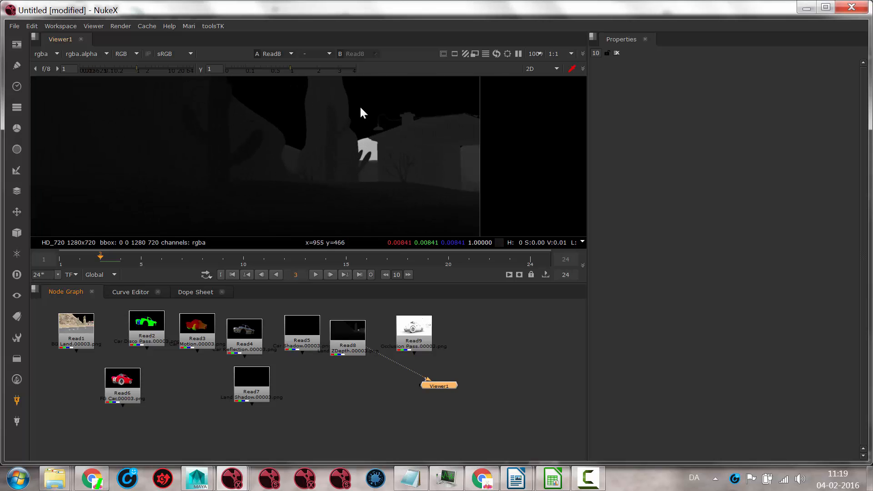
{"action": "scroll", "coordinate": [301, 152], "scroll_direction": "down", "scroll_amount": 2}
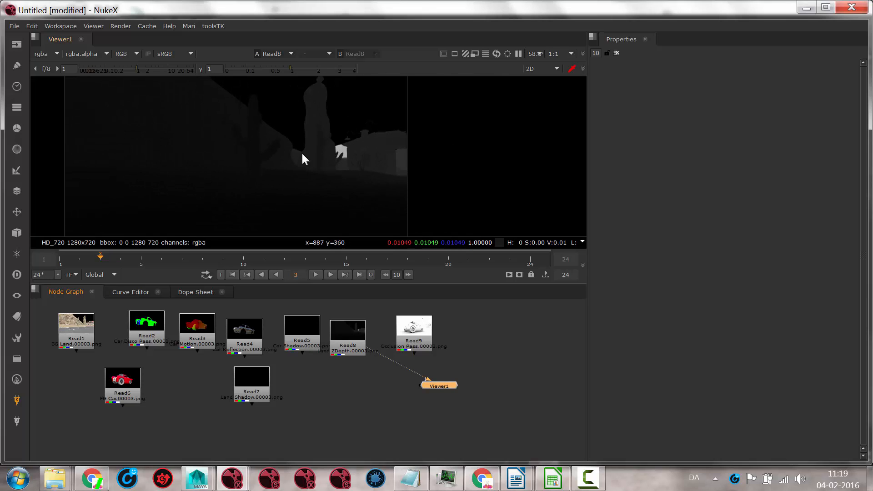
{"action": "scroll", "coordinate": [272, 145], "scroll_direction": "up", "scroll_amount": 2}
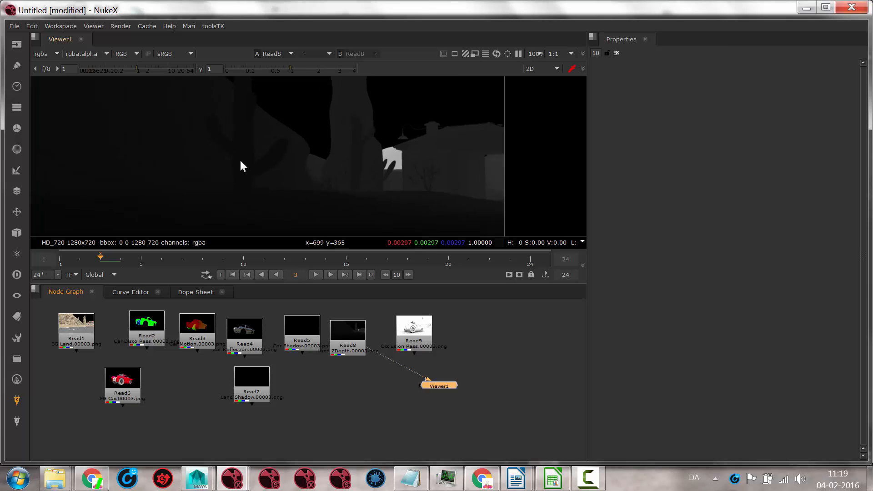
{"action": "scroll", "coordinate": [295, 141], "scroll_direction": "down", "scroll_amount": 4}
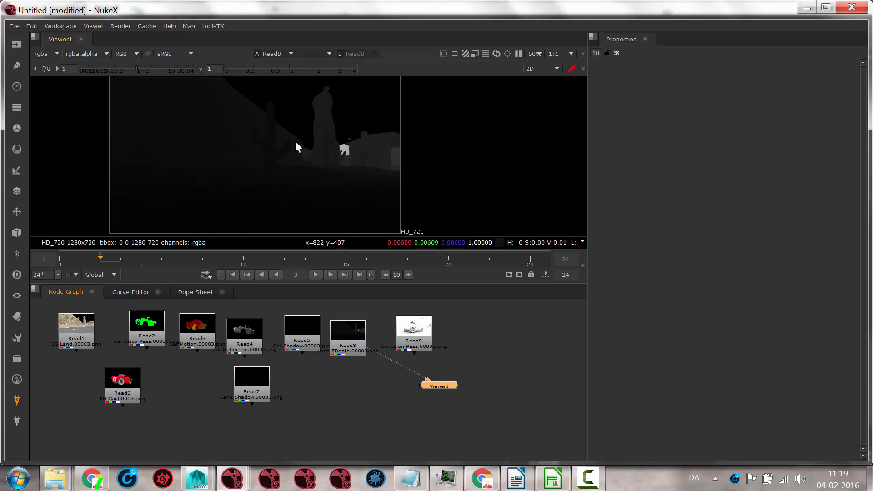
{"action": "middle_click_drag", "start_coordinate": [297, 144], "coordinate": [296, 159]}
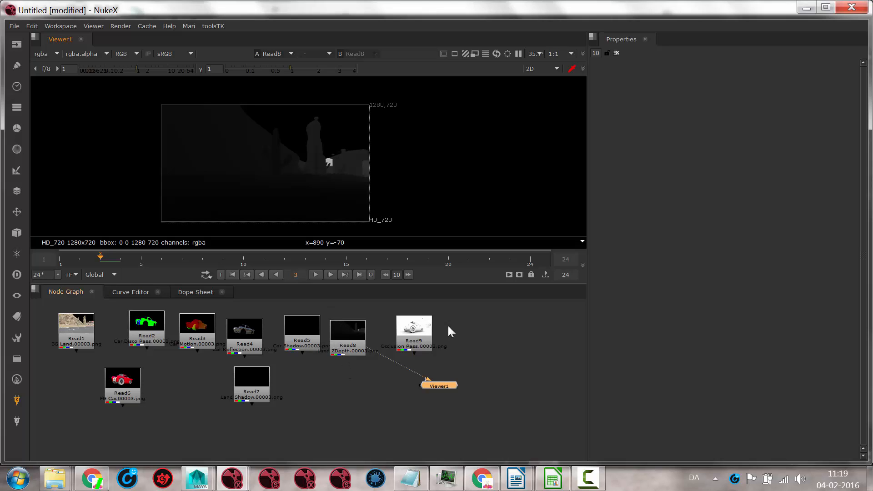
View the Occlusion Pass and dismiss the Windows colour scheme prompt without choosing an option
{"action": "left_click", "coordinate": [400, 337]}
{"action": "key", "text": "1"}
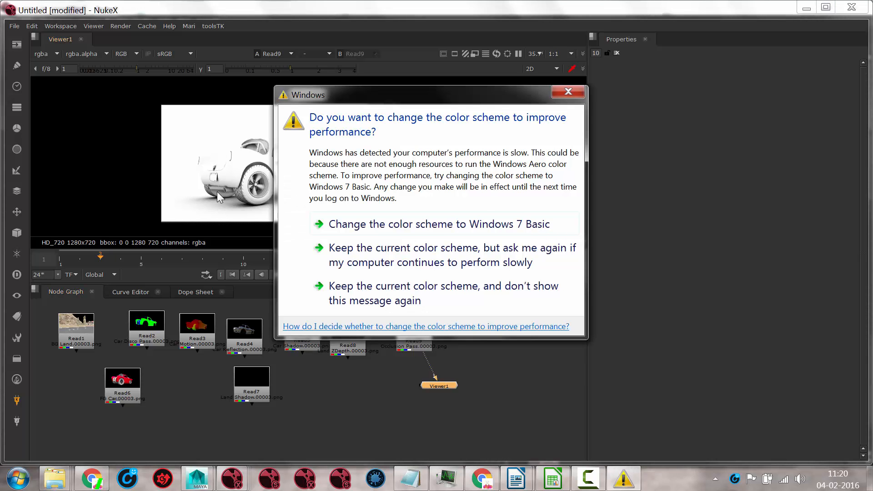
{"action": "left_click", "coordinate": [568, 91]}
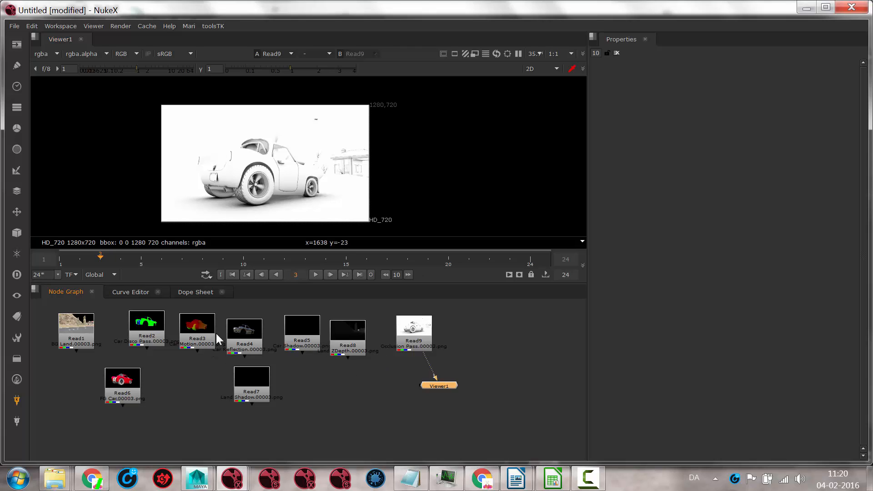
View the Car Motion pass and scrub the timeline to frame 6
{"action": "left_click", "coordinate": [203, 333]}
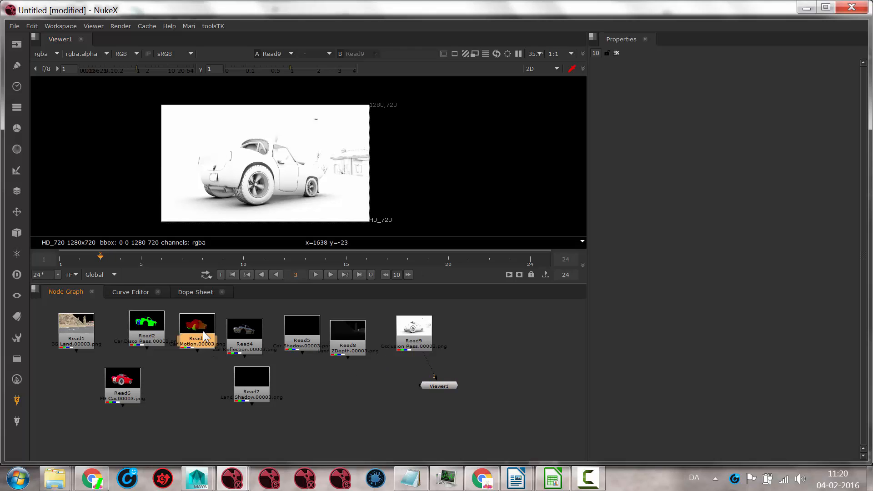
{"action": "key", "text": "1"}
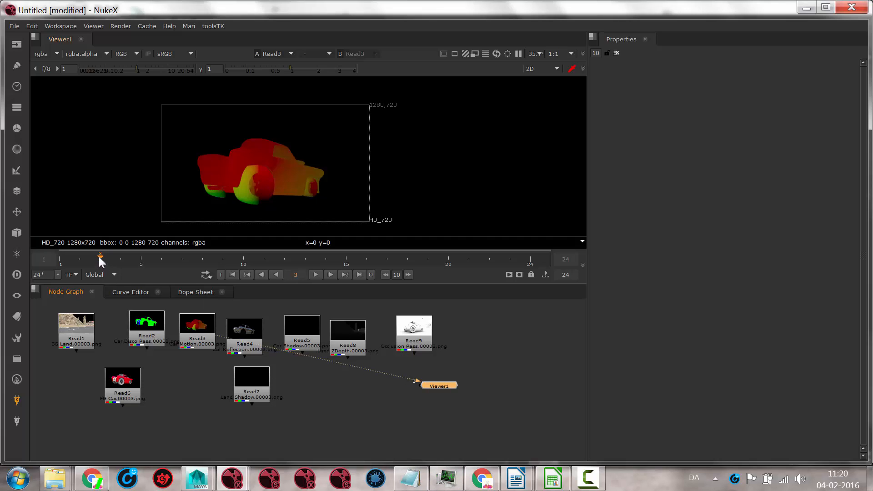
{"action": "left_click_drag", "start_coordinate": [101, 257], "coordinate": [157, 270]}
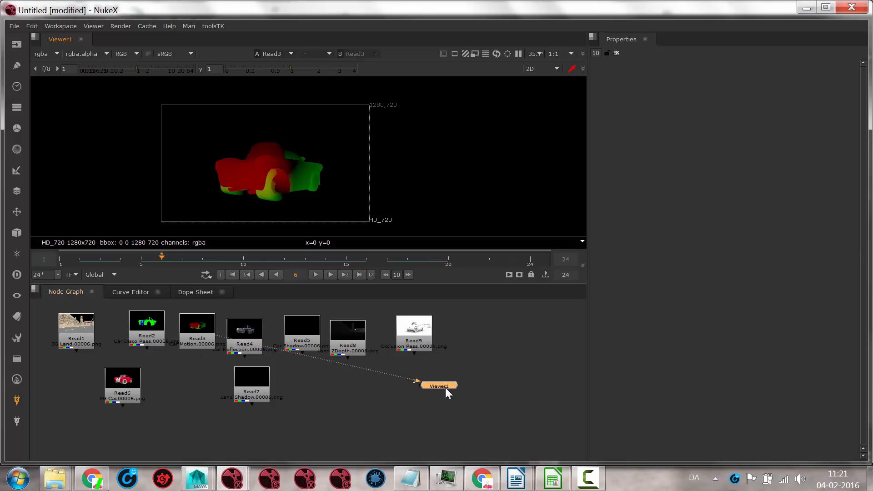
Place the Viewer node below the read nodes, move the BG Land read away from the others, and view it
{"action": "left_click_drag", "start_coordinate": [443, 388], "coordinate": [223, 418]}
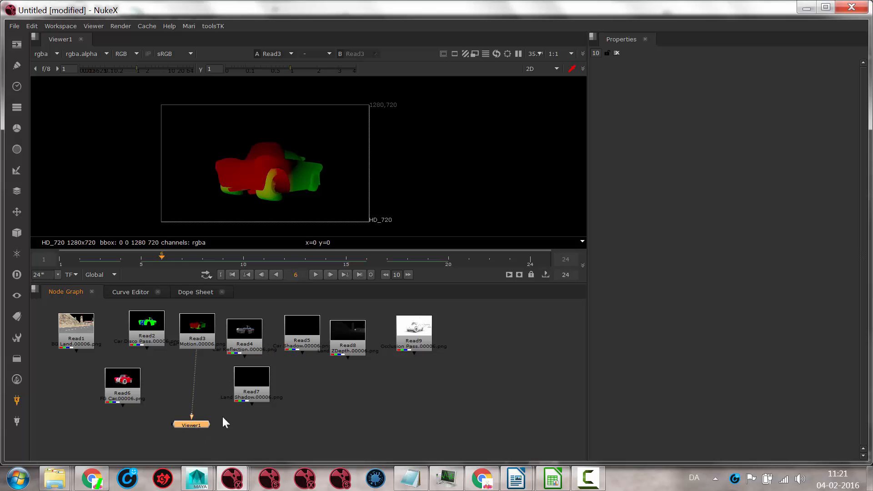
{"action": "middle_click_drag", "start_coordinate": [296, 402], "coordinate": [427, 403]}
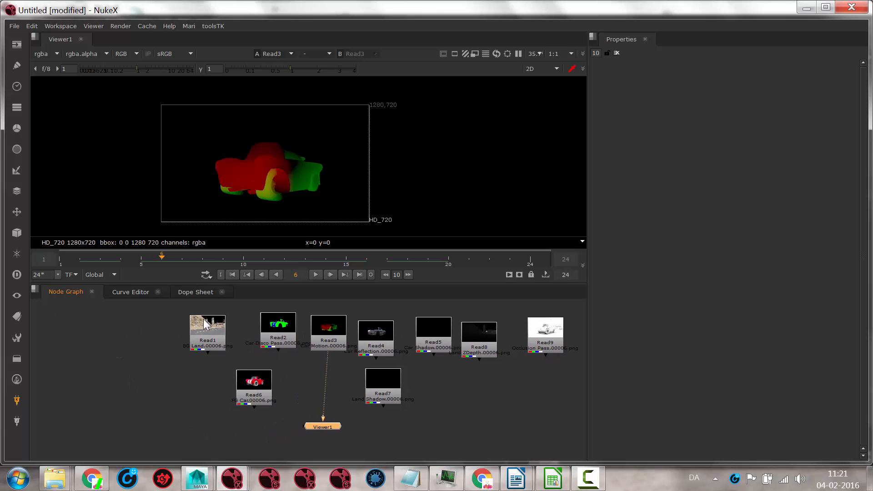
{"action": "left_click_drag", "start_coordinate": [203, 324], "coordinate": [173, 322]}
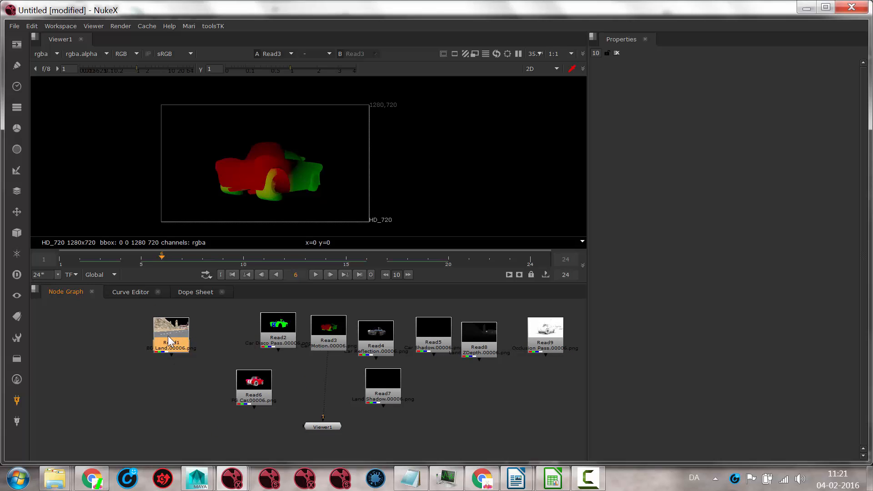
{"action": "key", "text": "1"}
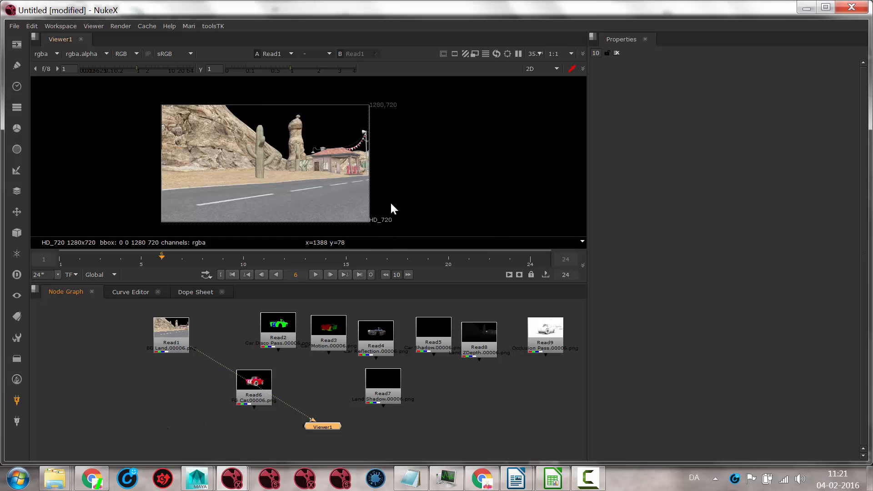
Add a Ramp node beside the BG Land read, connect its input to BG Land, and view the ramp
{"action": "left_click", "coordinate": [15, 45]}
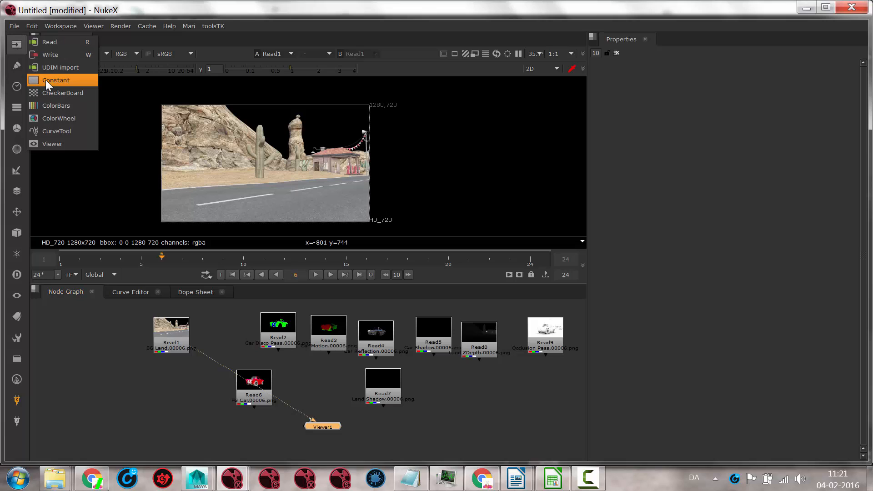
{"action": "left_click", "coordinate": [15, 67]}
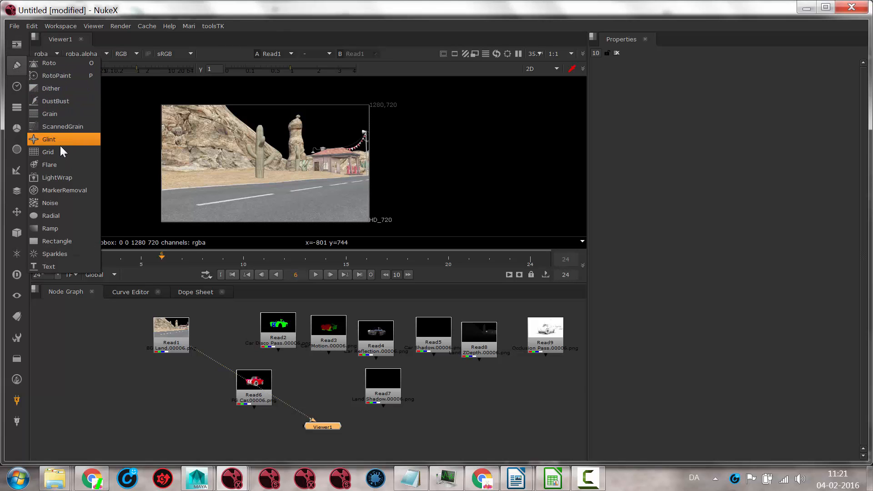
{"action": "left_click", "coordinate": [53, 228]}
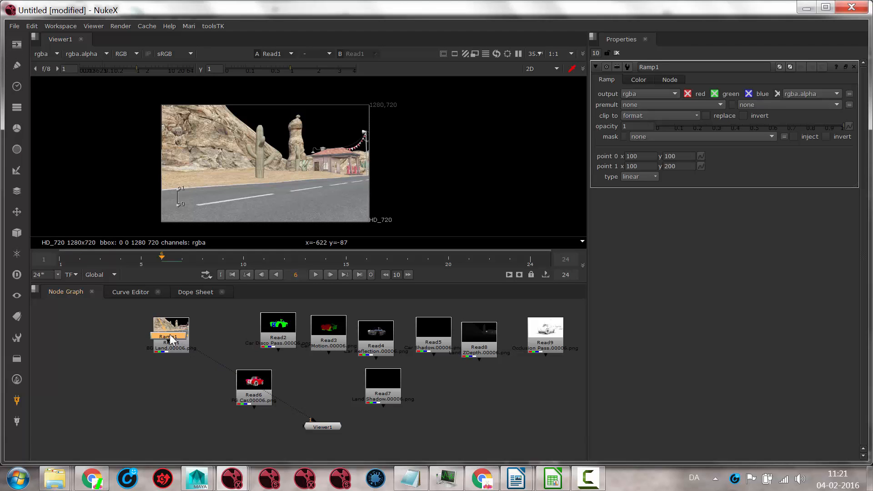
{"action": "left_click", "coordinate": [112, 352]}
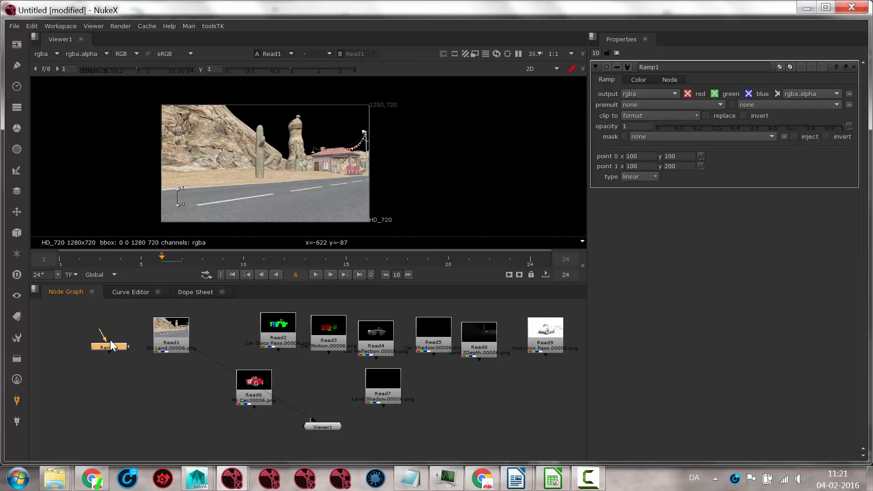
{"action": "left_click_drag", "start_coordinate": [99, 330], "coordinate": [168, 327]}
{"action": "key", "text": "1"}
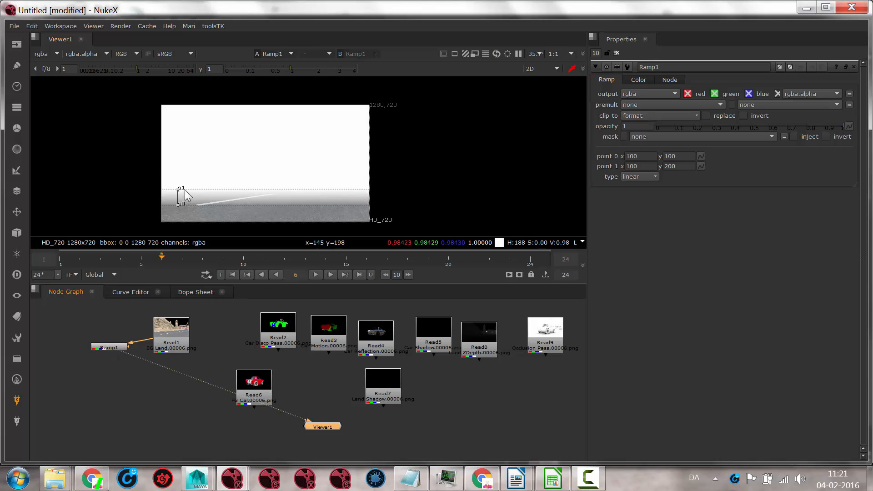
Move the ramp's point 1 to about x 218, y 666 and colour it light blue, about 0.163 red, 0.421 green, 1 blue
{"action": "left_click_drag", "start_coordinate": [181, 188], "coordinate": [198, 112]}
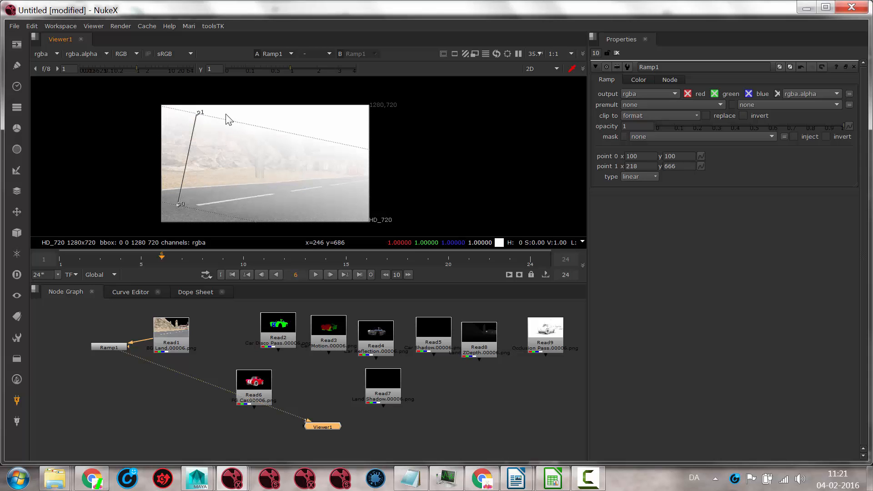
{"action": "left_click", "coordinate": [639, 80]}
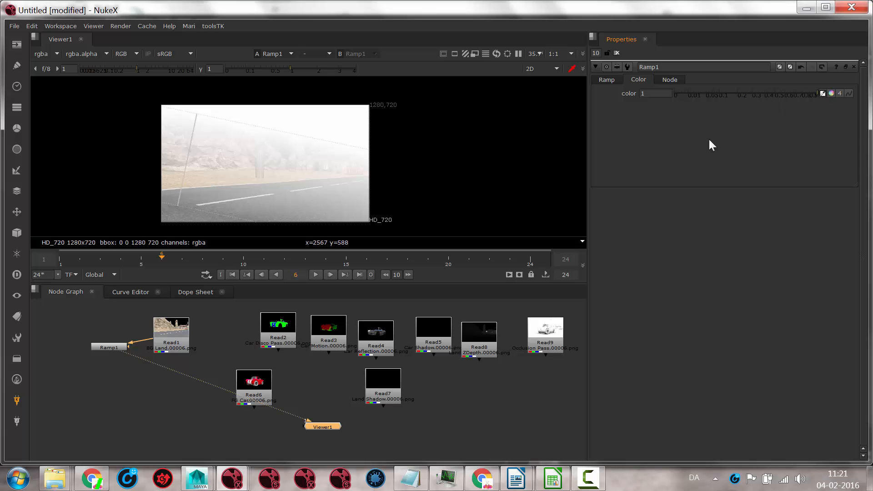
{"action": "left_click", "coordinate": [831, 94]}
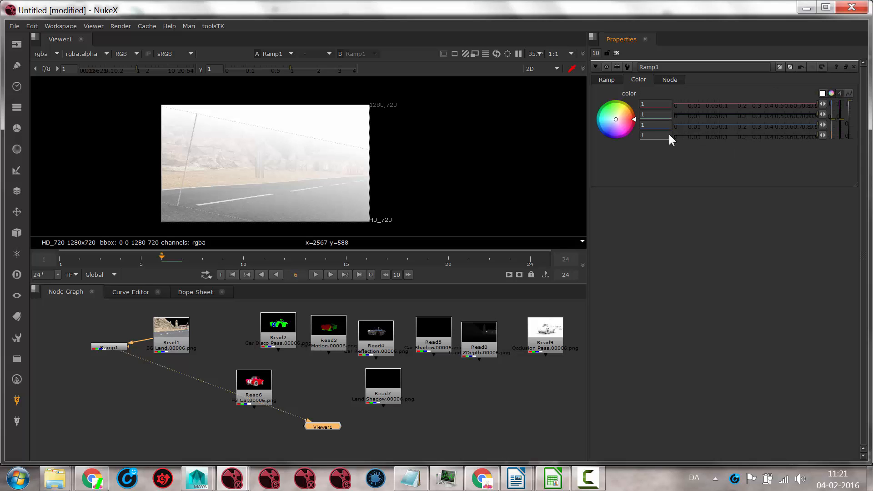
{"action": "mouse_move", "coordinate": [619, 133]}
{"action": "left_mouse_down"}
{"action": "mouse_move", "coordinate": [597, 132]}
{"action": "mouse_move", "coordinate": [531, 186]}
{"action": "mouse_move", "coordinate": [510, 216]}
{"action": "mouse_move", "coordinate": [517, 218]}
{"action": "left_mouse_up"}
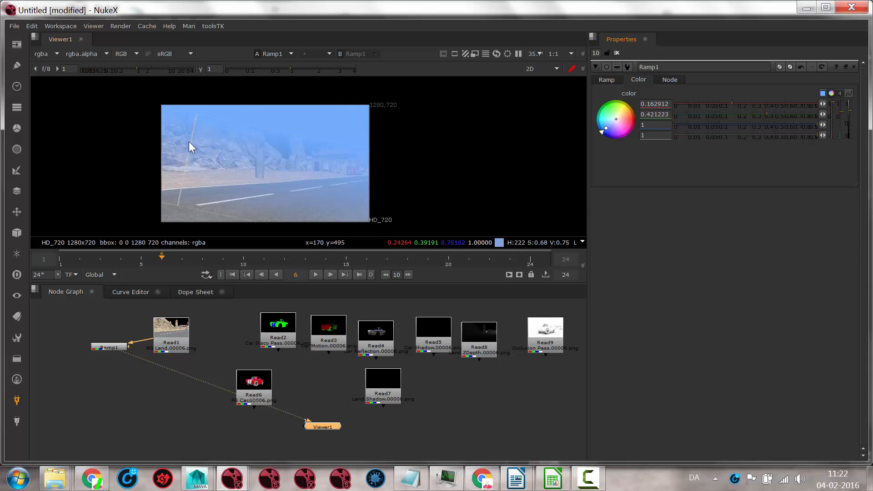
Add a Merge node to the BG Land read and place it below that read
{"action": "left_click", "coordinate": [111, 348]}
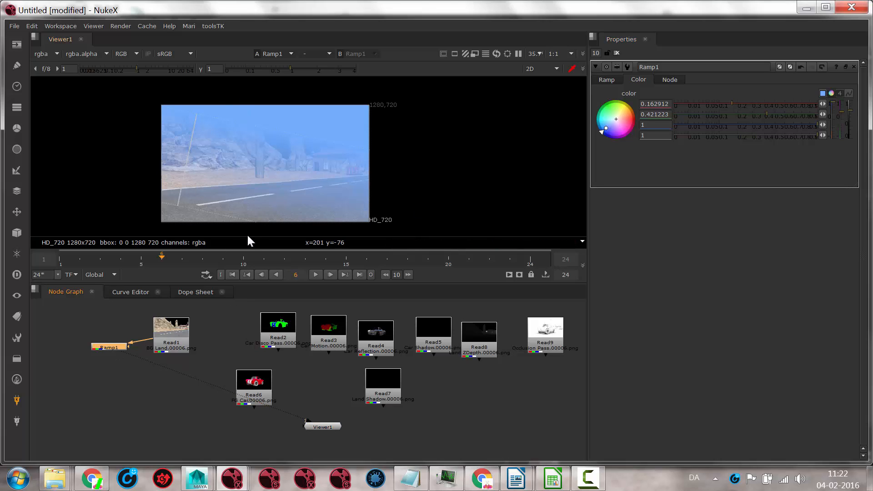
{"action": "left_click_drag", "start_coordinate": [169, 341], "coordinate": [169, 344]}
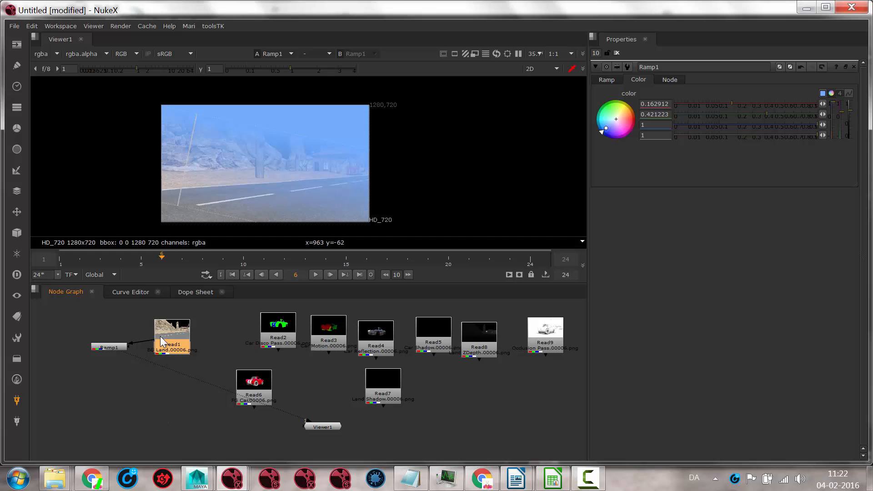
{"action": "key", "text": "m"}
{"action": "left_click_drag", "start_coordinate": [237, 338], "coordinate": [178, 400]}
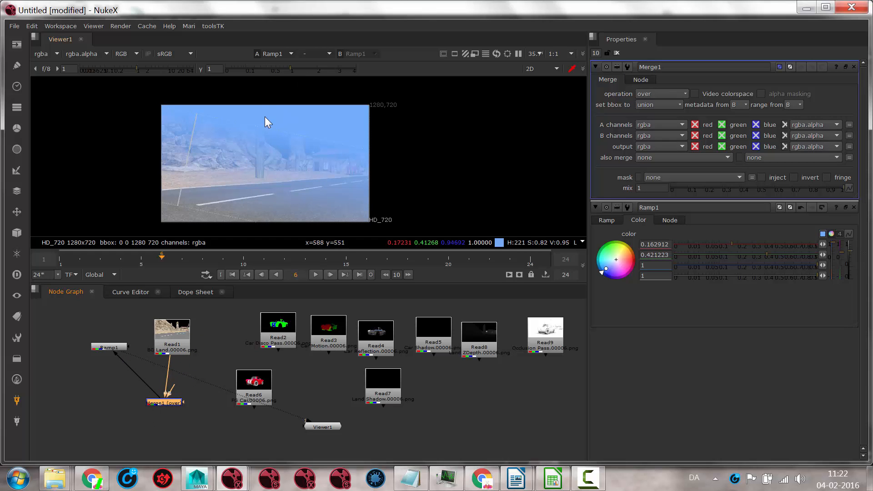
Toggle the matte overlay on the viewed ramp image on and back off
{"action": "key", "text": "m"}
{"action": "key", "text": "m"}
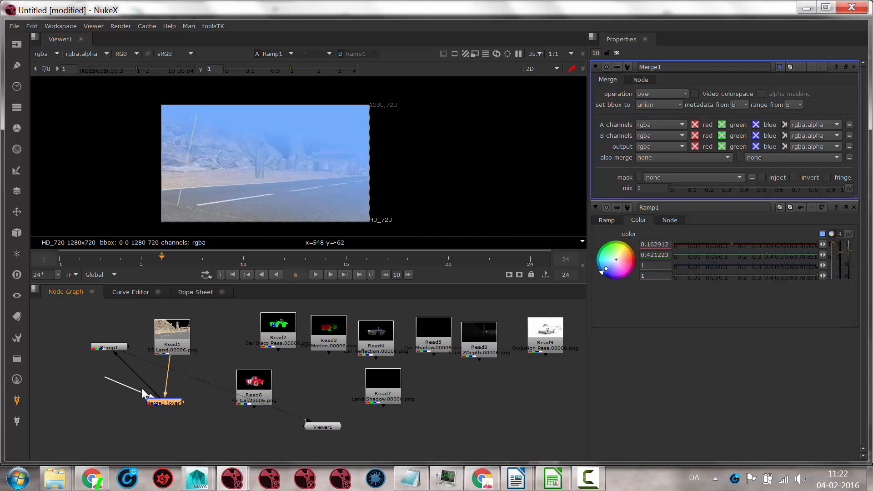
{"action": "key", "text": "m"}
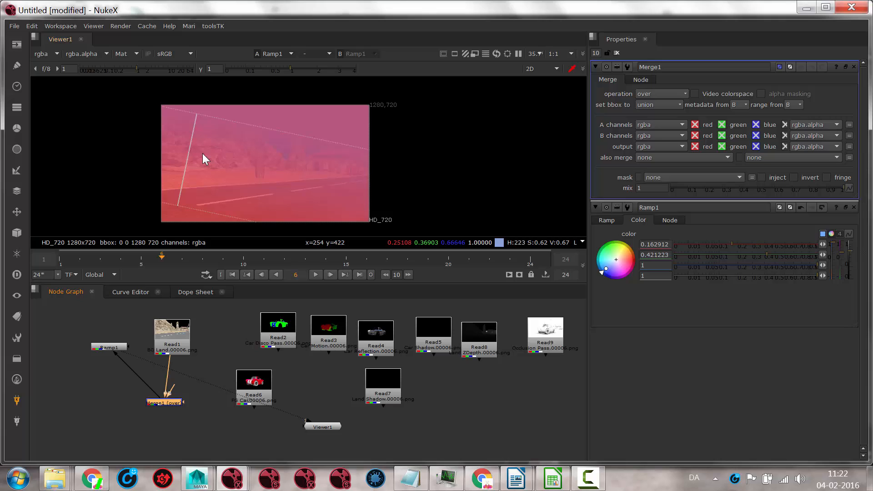
{"action": "key", "text": "m"}
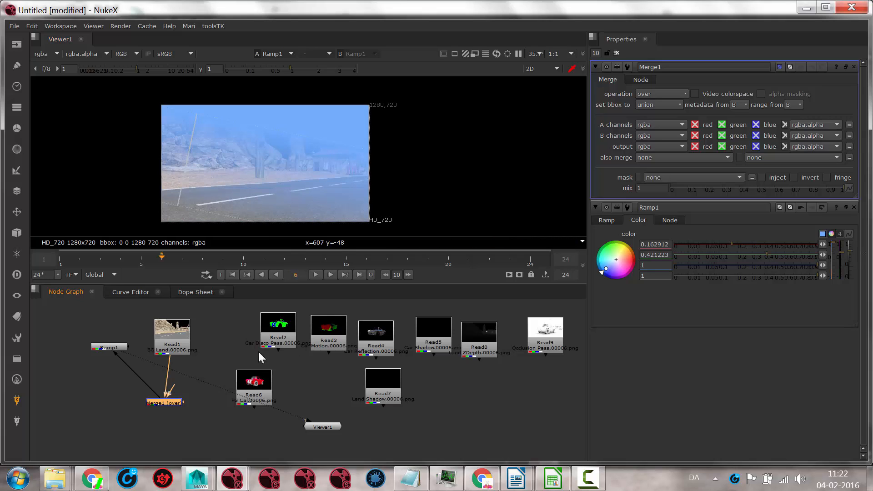
Rewire the ramp to BG Land and feed it into the merge's B input, view the merge, and close the Ramp1 properties
{"action": "left_click_drag", "start_coordinate": [117, 355], "coordinate": [114, 352]}
{"action": "left_click_drag", "start_coordinate": [119, 362], "coordinate": [140, 390]}
{"action": "left_click_drag", "start_coordinate": [100, 333], "coordinate": [181, 322]}
{"action": "left_click_drag", "start_coordinate": [172, 385], "coordinate": [109, 347]}
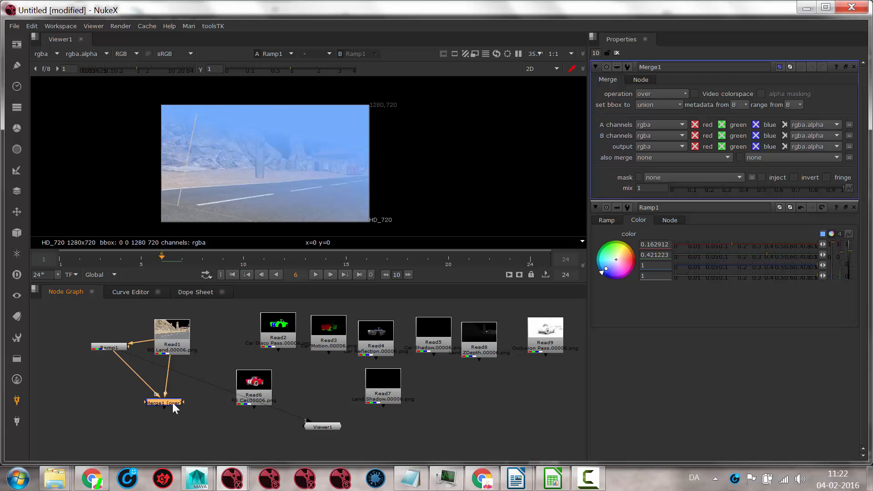
{"action": "key", "text": "1"}
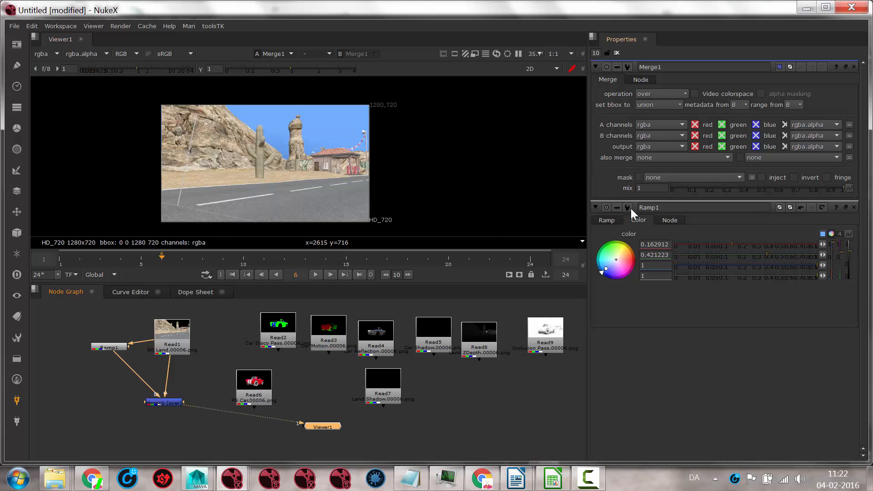
{"action": "left_click", "coordinate": [853, 207]}
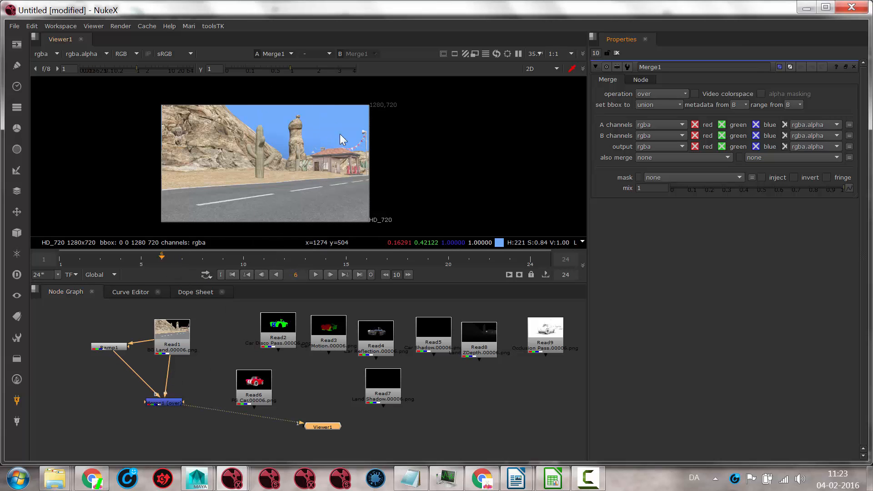
Tidy the background branch by bringing the Ramp and BG Land nodes together and aligning the merge directly beneath BG Land
{"action": "mouse_move", "coordinate": [162, 339]}
{"action": "left_mouse_down"}
{"action": "mouse_move", "coordinate": [109, 334]}
{"action": "mouse_move", "coordinate": [169, 338]}
{"action": "left_mouse_up"}
{"action": "left_click", "coordinate": [161, 402]}
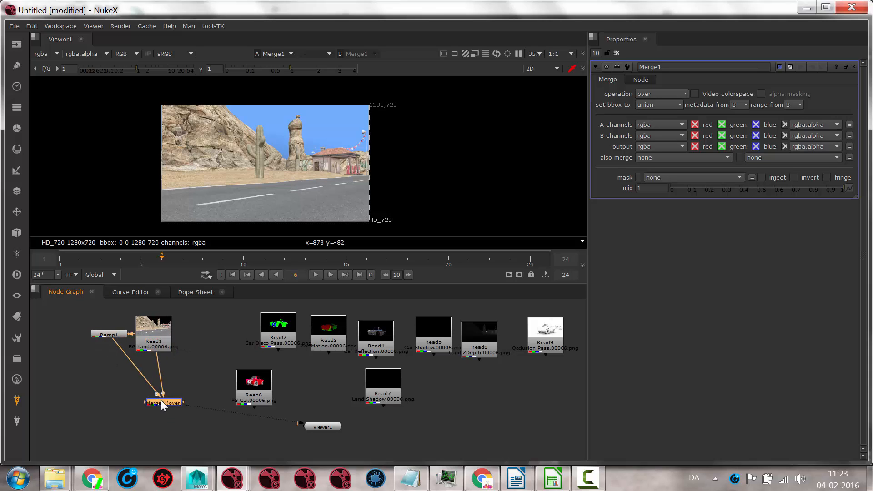
{"action": "left_click_drag", "start_coordinate": [160, 400], "coordinate": [151, 379]}
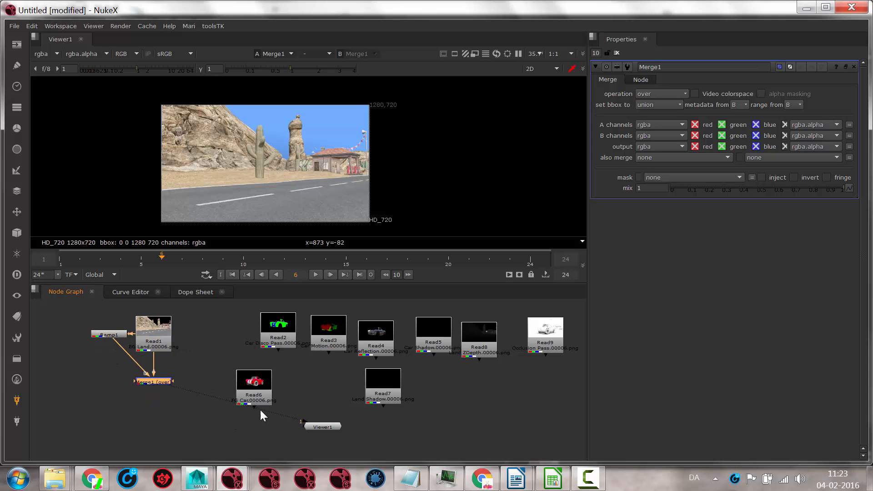
Merge the FG Car pass over the landscape merge, arranging its nodes below the background branch, and view the result
{"action": "left_click", "coordinate": [260, 394]}
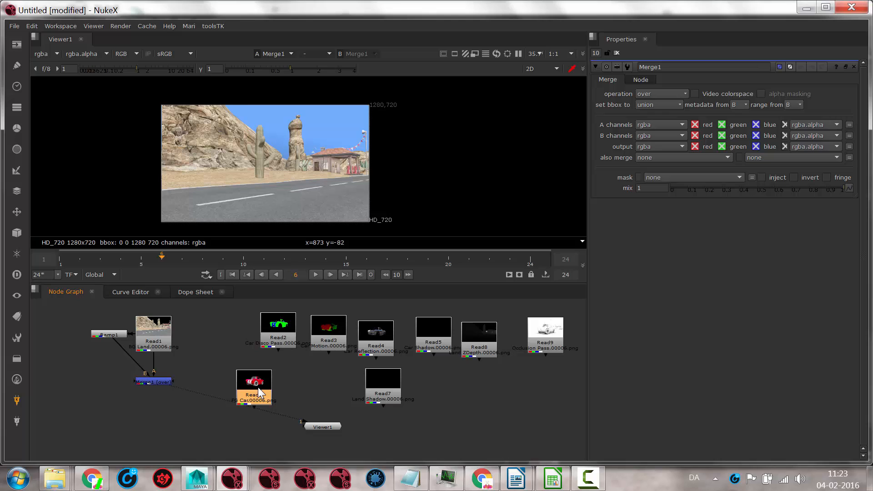
{"action": "key", "text": "m"}
{"action": "left_click_drag", "start_coordinate": [298, 391], "coordinate": [143, 430]}
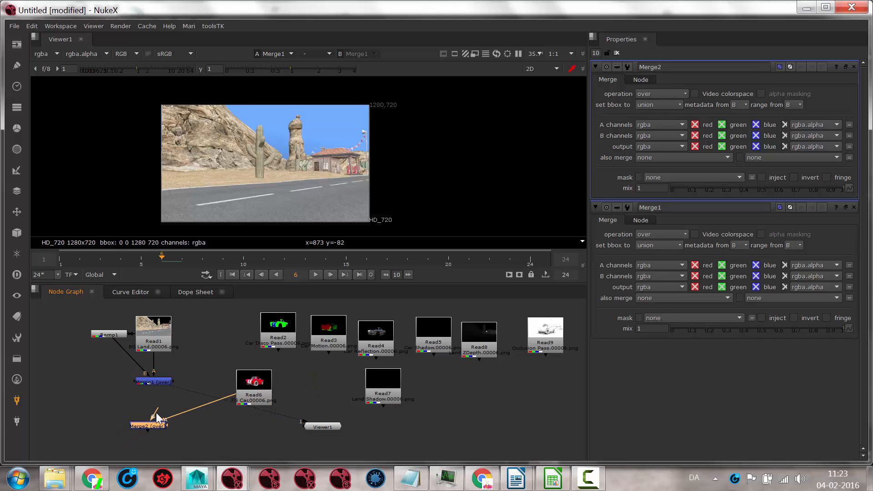
{"action": "left_click_drag", "start_coordinate": [150, 386], "coordinate": [151, 383]}
{"action": "left_click_drag", "start_coordinate": [154, 426], "coordinate": [158, 415]}
{"action": "left_click_drag", "start_coordinate": [253, 386], "coordinate": [92, 407]}
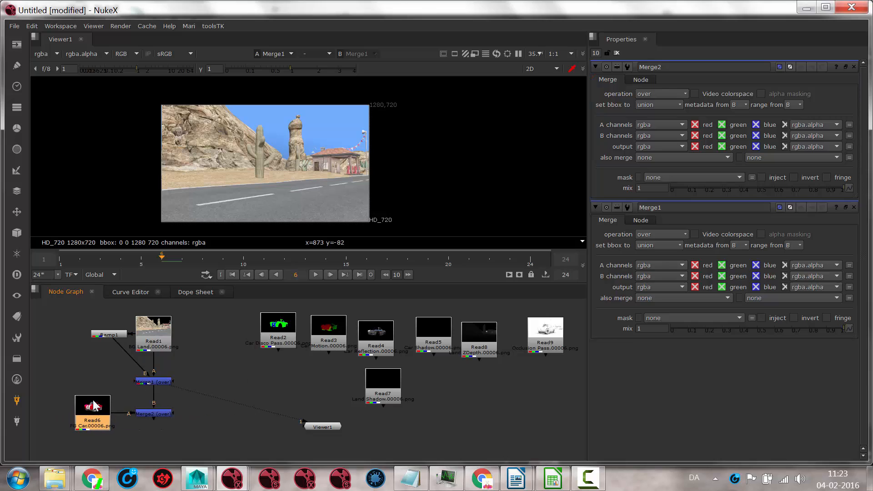
{"action": "left_click", "coordinate": [159, 415]}
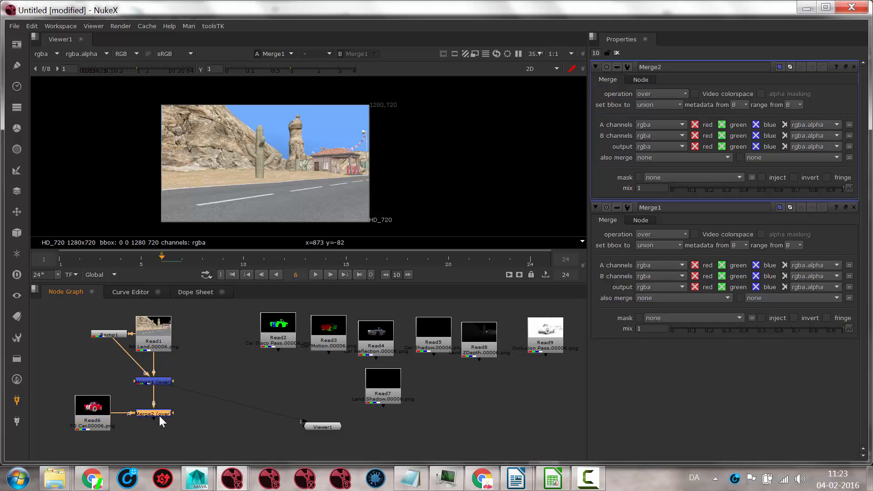
{"action": "key", "text": "1"}
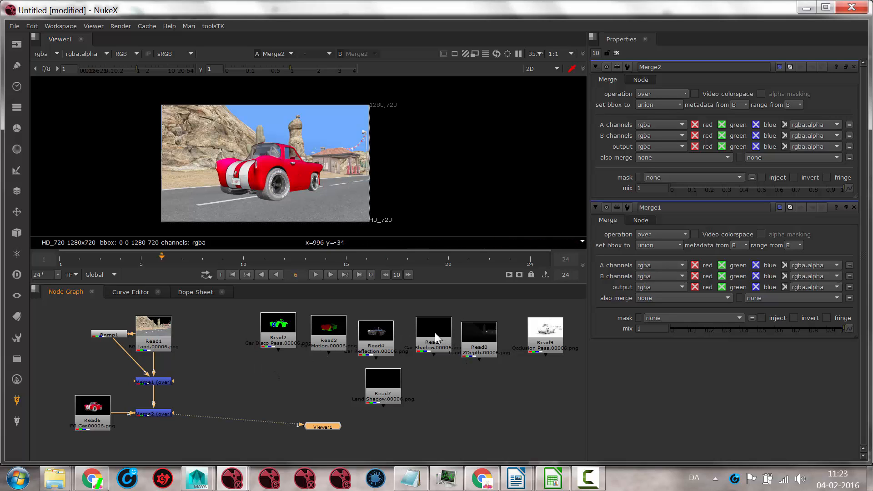
Merge the Land Shadow pass over BG Land, inserting the new merge between BG Land and the sky merge
{"action": "left_click_drag", "start_coordinate": [392, 377], "coordinate": [225, 353]}
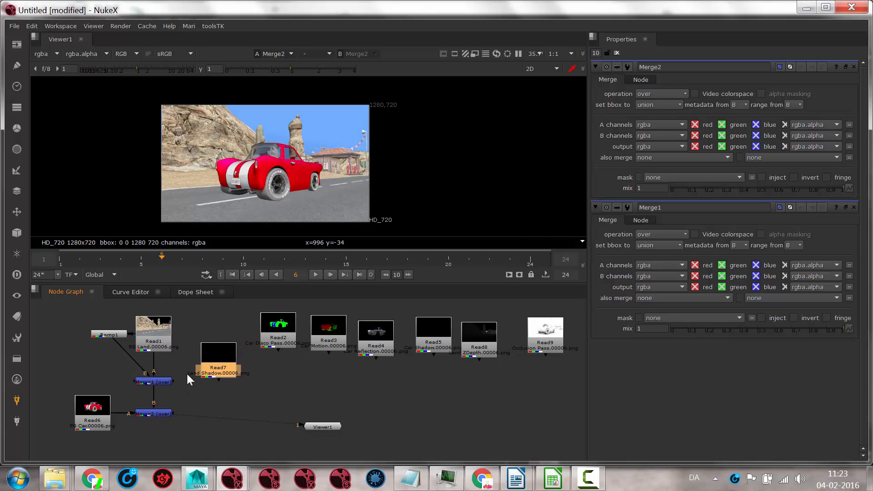
{"action": "left_click", "coordinate": [161, 328]}
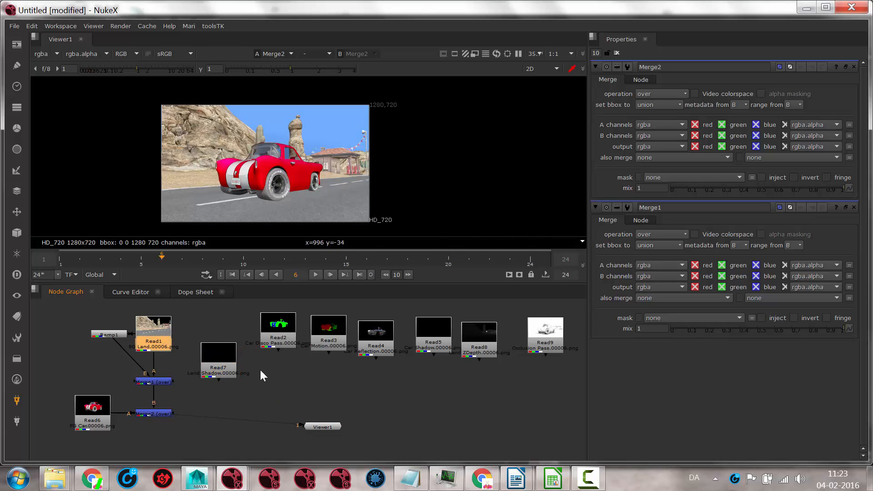
{"action": "left_click", "coordinate": [227, 363]}
{"action": "key", "text": "m"}
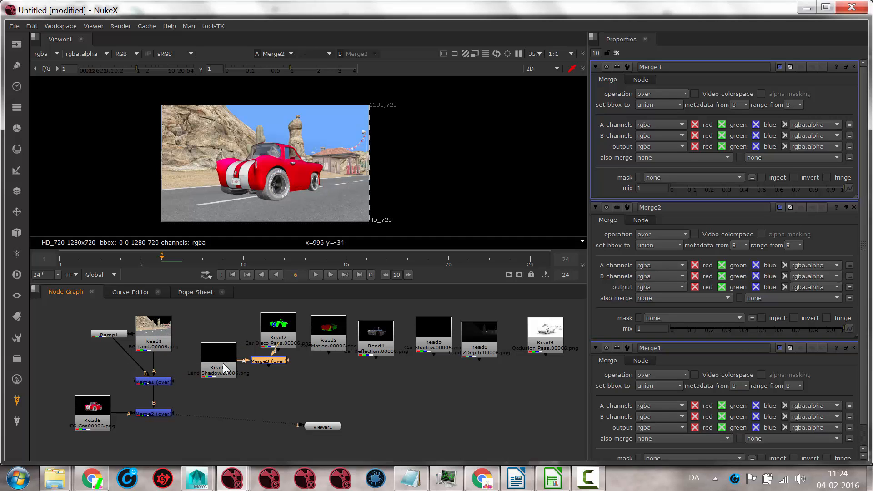
{"action": "left_click_drag", "start_coordinate": [280, 364], "coordinate": [162, 372]}
Toggle the land shadow merge off and on to compare its effect on the landscape up close
{"action": "scroll", "coordinate": [365, 162], "scroll_direction": "up", "scroll_amount": 5}
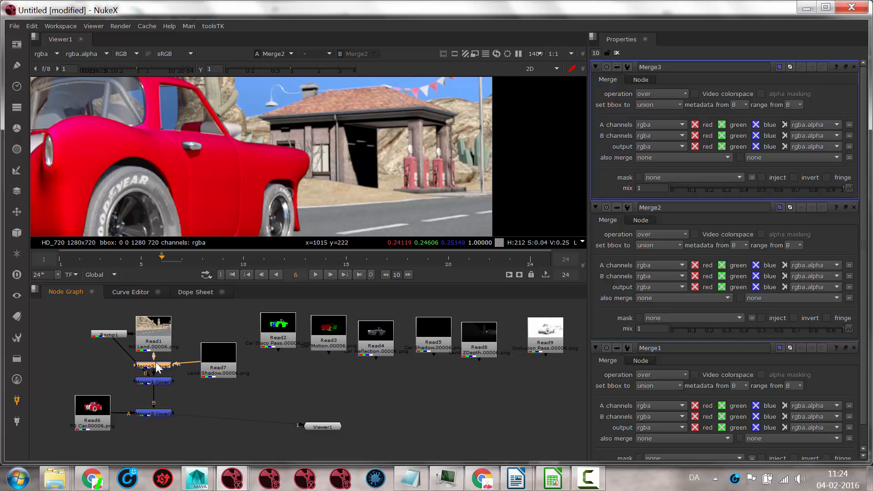
{"action": "key", "text": "d"}
{"action": "key", "text": "d"}
{"action": "key", "text": "d"}
{"action": "key", "text": "d"}
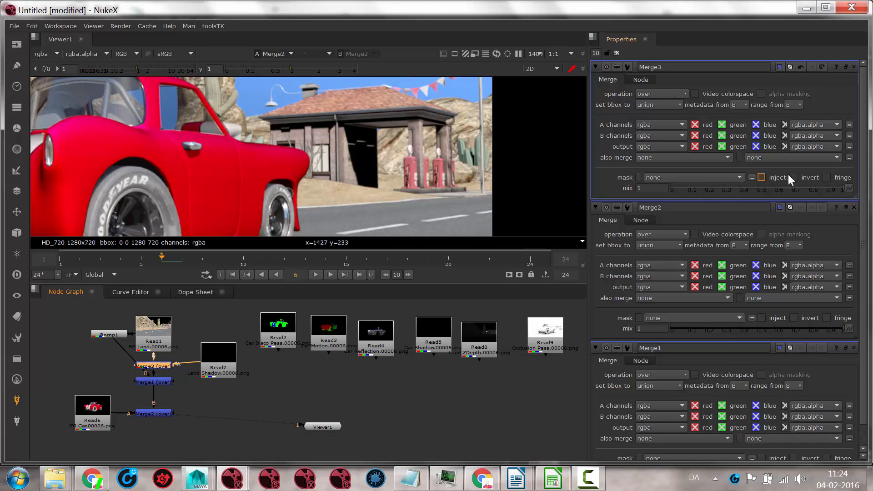
Lower the land shadow merge's mix to 0.835 and check the whole frame
{"action": "left_click_drag", "start_coordinate": [831, 189], "coordinate": [801, 181]}
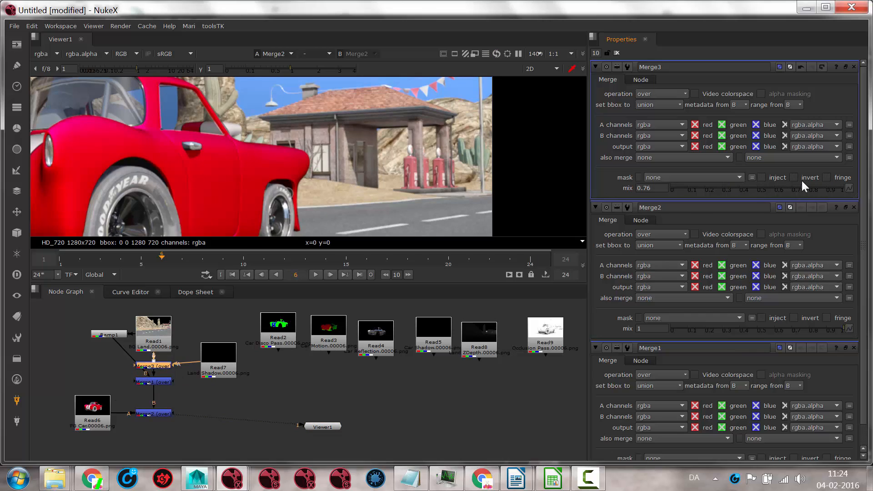
{"action": "scroll", "coordinate": [380, 151], "scroll_direction": "down", "scroll_amount": 4}
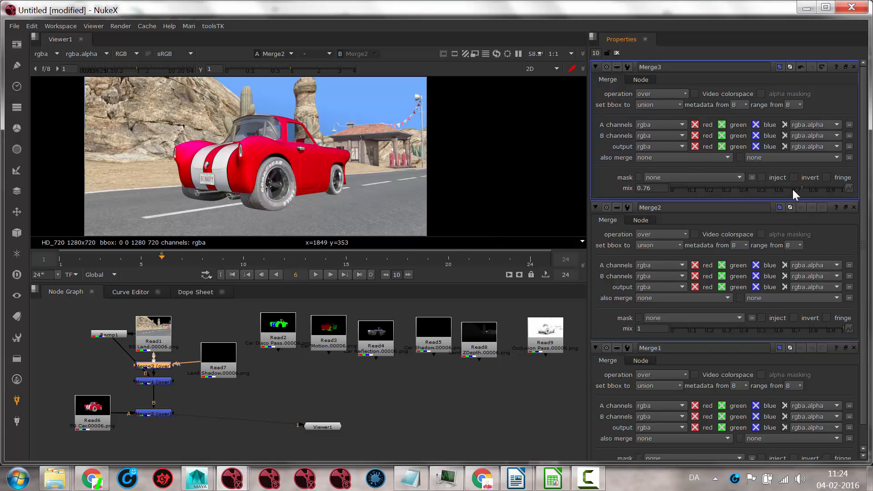
{"action": "left_click_drag", "start_coordinate": [803, 187], "coordinate": [812, 187]}
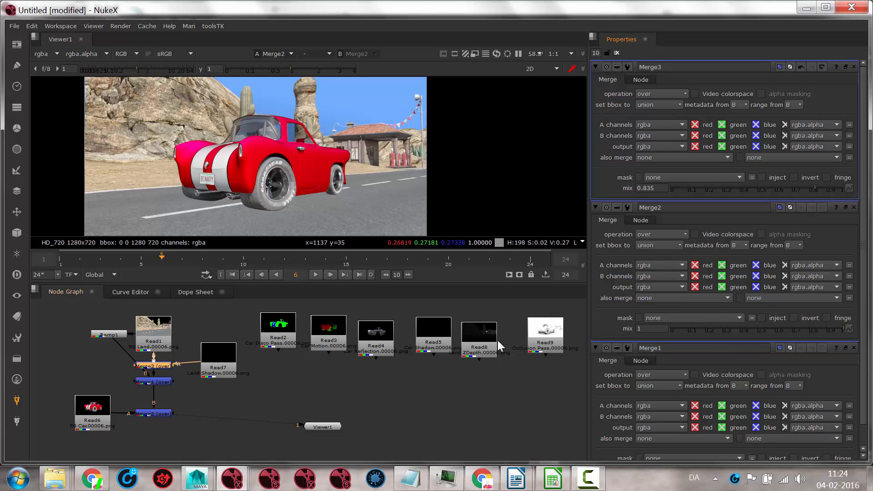
Tidy the background branch by placing Land Shadow and Ramp on opposite sides of the merge column
{"action": "left_click_drag", "start_coordinate": [232, 360], "coordinate": [90, 370]}
{"action": "left_click_drag", "start_coordinate": [165, 327], "coordinate": [166, 381]}
{"action": "left_click", "coordinate": [159, 367]}
{"action": "middle_click_drag", "start_coordinate": [240, 385], "coordinate": [274, 352]}
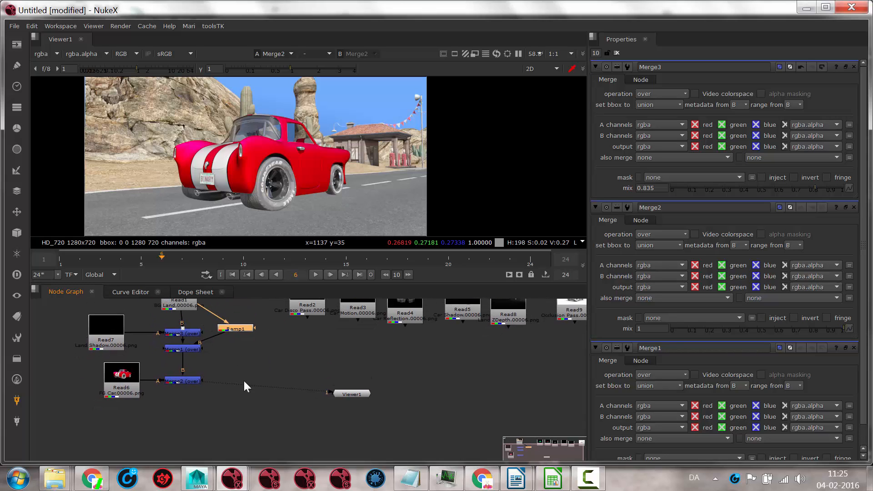
{"action": "left_click", "coordinate": [234, 350]}
{"action": "middle_click_drag", "start_coordinate": [247, 351], "coordinate": [216, 382]}
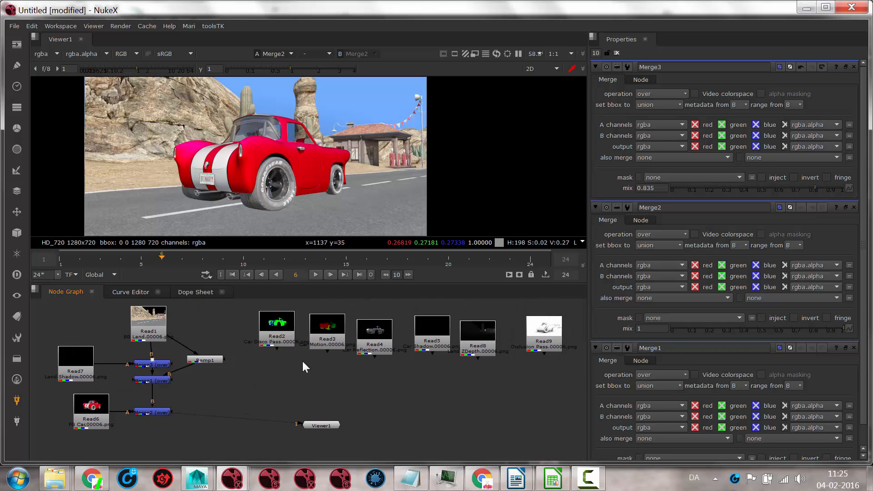
Merge the Car Shadow pass into the column just above the FG Car merge and set its mix to 0.96
{"action": "left_click_drag", "start_coordinate": [434, 334], "coordinate": [254, 403]}
{"action": "key", "text": "m"}
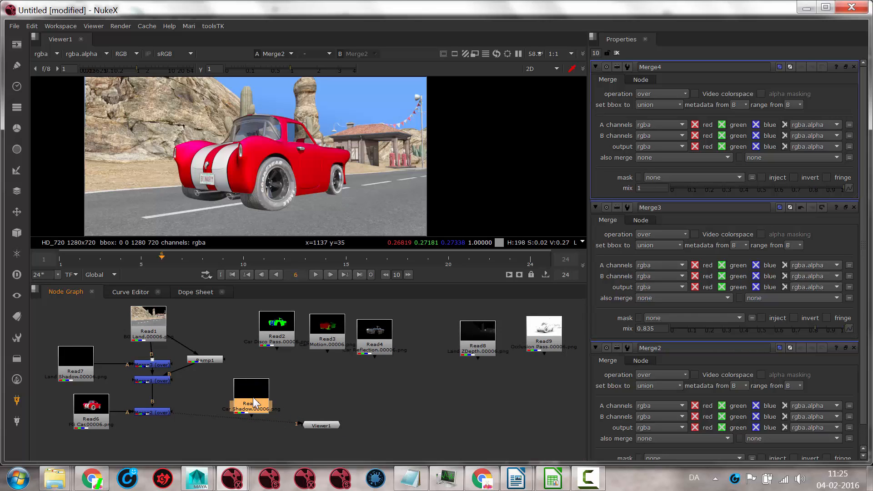
{"action": "left_click_drag", "start_coordinate": [318, 395], "coordinate": [170, 396]}
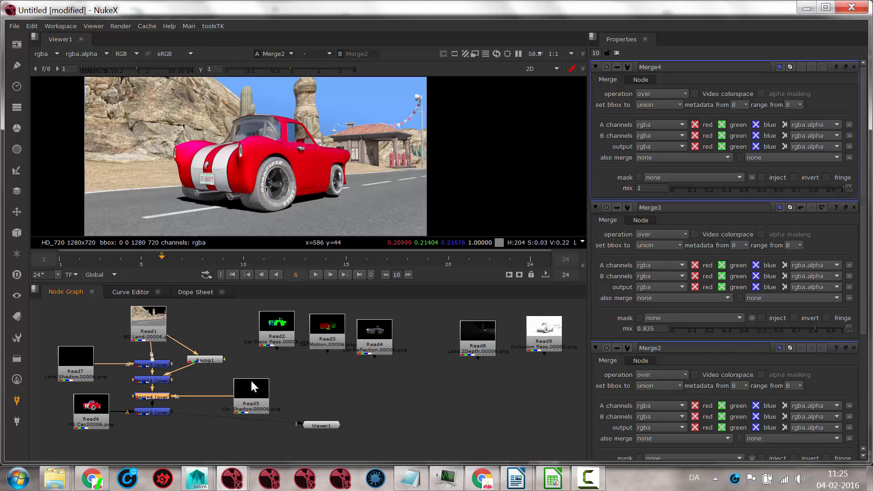
{"action": "left_click_drag", "start_coordinate": [252, 382], "coordinate": [243, 382]}
{"action": "left_click", "coordinate": [153, 396]}
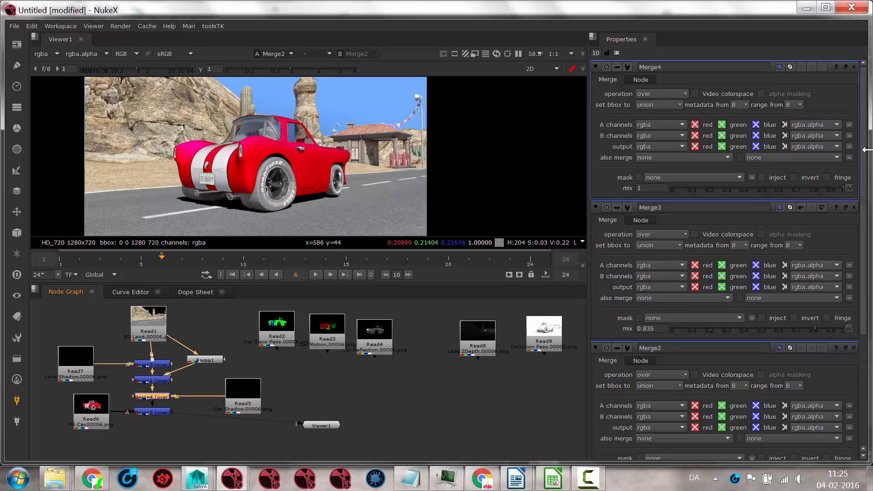
{"action": "left_click_drag", "start_coordinate": [804, 186], "coordinate": [837, 191]}
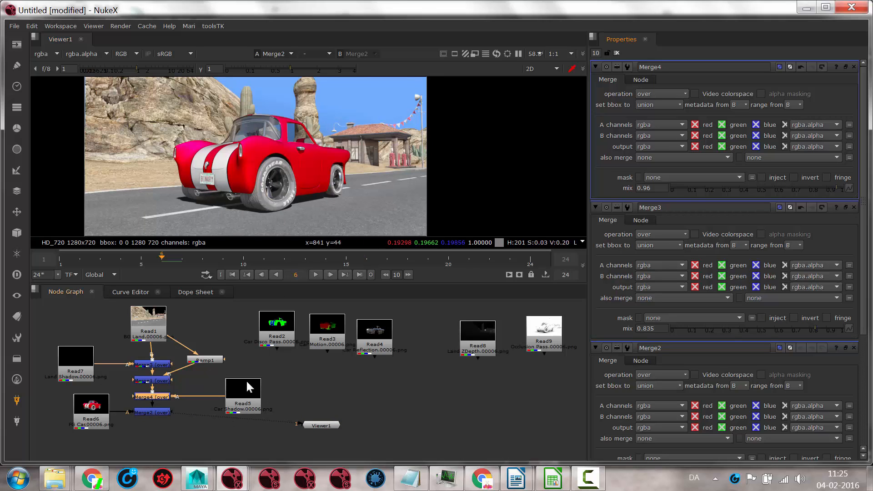
Try softening the Car Shadow pass with a Blur node ahead of its merge, and delete the blur
{"action": "left_click", "coordinate": [236, 399]}
{"action": "key", "text": "b"}
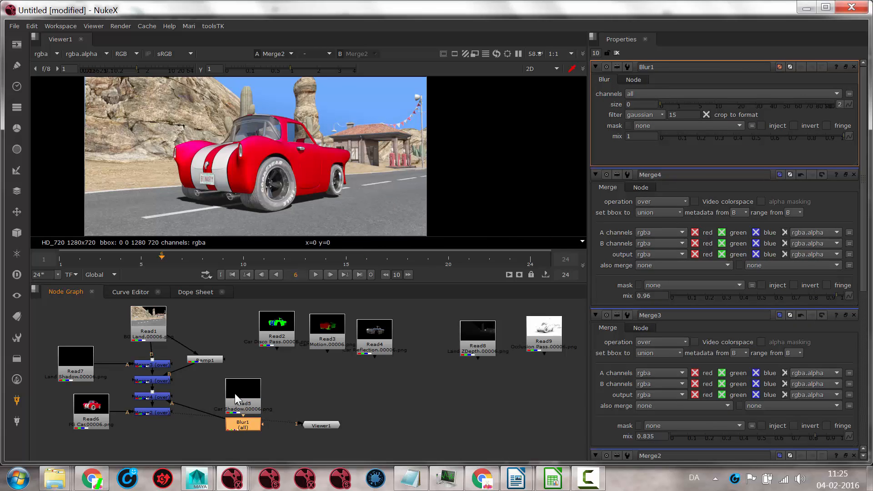
{"action": "left_click_drag", "start_coordinate": [239, 426], "coordinate": [195, 403]}
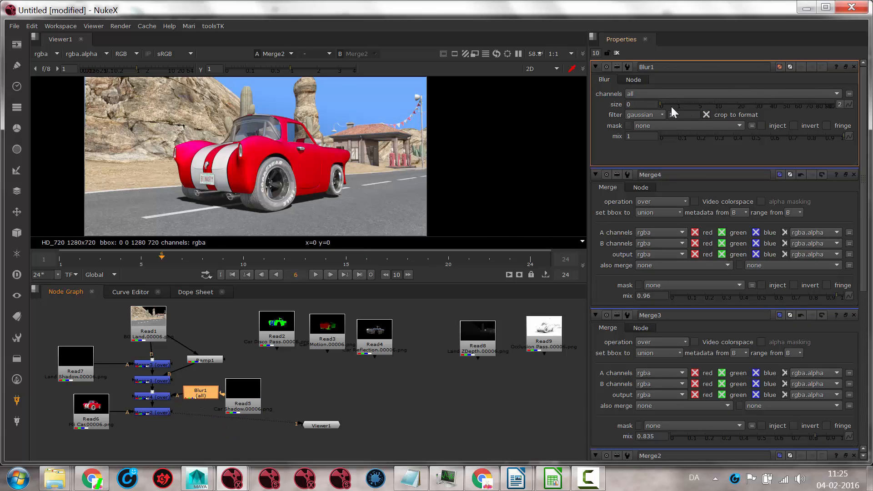
{"action": "left_click_drag", "start_coordinate": [671, 106], "coordinate": [697, 98]}
{"action": "key", "text": "Delete"}
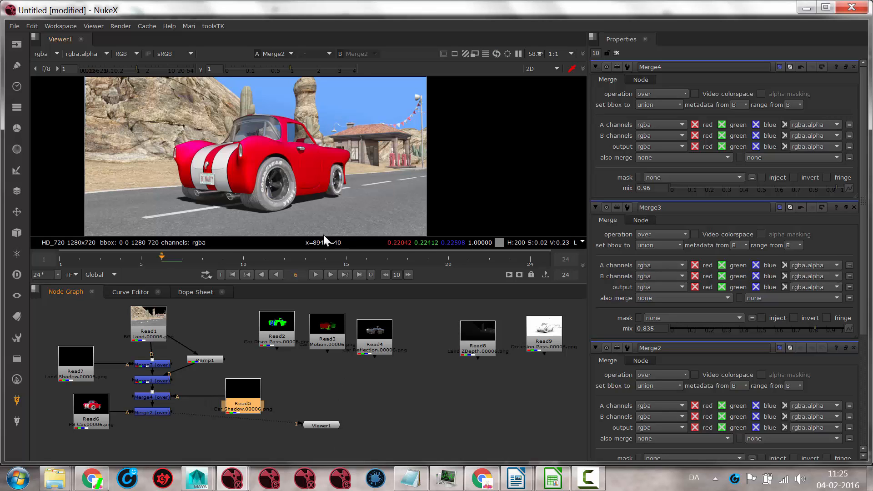
Scrub ahead through the timeline to check other frames and return to frame 6
{"action": "left_click_drag", "start_coordinate": [166, 260], "coordinate": [387, 268]}
{"action": "left_click", "coordinate": [160, 259]}
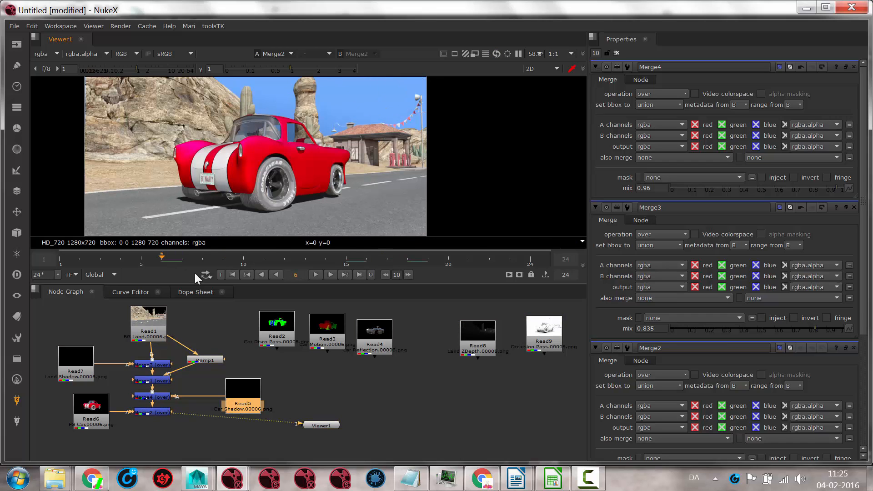
Move the Viewer node straight below the merge column, leaving room for further merges
{"action": "left_click_drag", "start_coordinate": [319, 426], "coordinate": [282, 443]}
{"action": "middle_click_drag", "start_coordinate": [283, 444], "coordinate": [489, 332]}
{"action": "left_click_drag", "start_coordinate": [427, 366], "coordinate": [293, 413]}
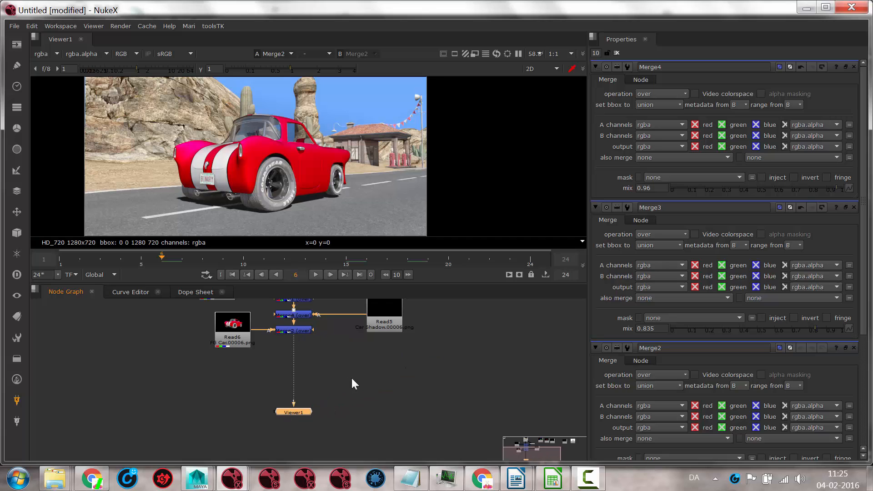
Merge the Car Reflection pass below the FG Car merge, with its Read node on the same side as FG Car
{"action": "middle_click_drag", "start_coordinate": [351, 378], "coordinate": [316, 424]}
{"action": "left_click_drag", "start_coordinate": [477, 318], "coordinate": [308, 412]}
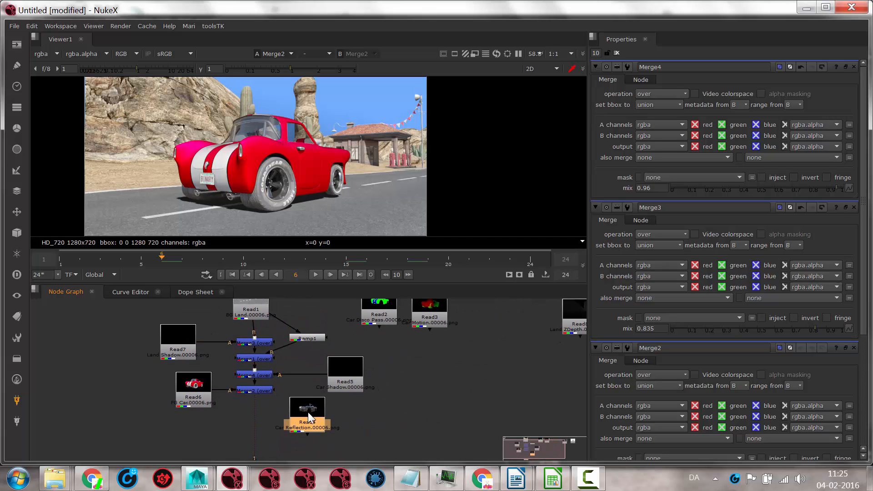
{"action": "key", "text": "m"}
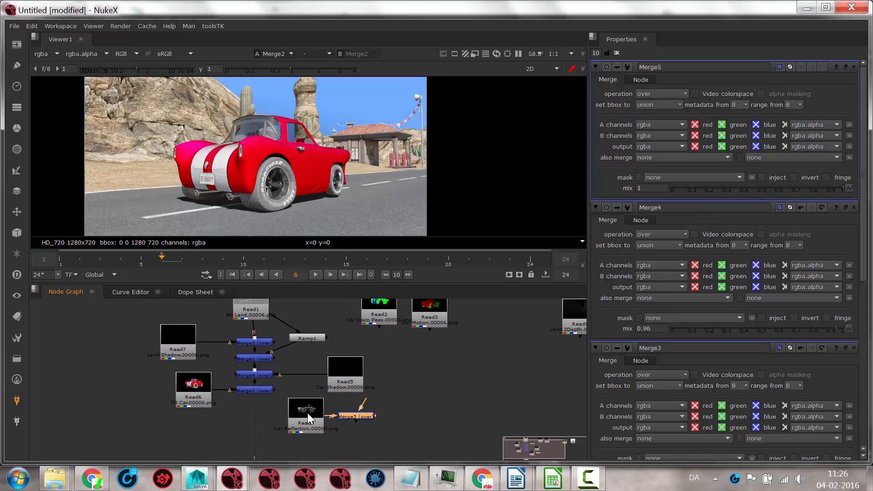
{"action": "left_click_drag", "start_coordinate": [352, 417], "coordinate": [247, 425]}
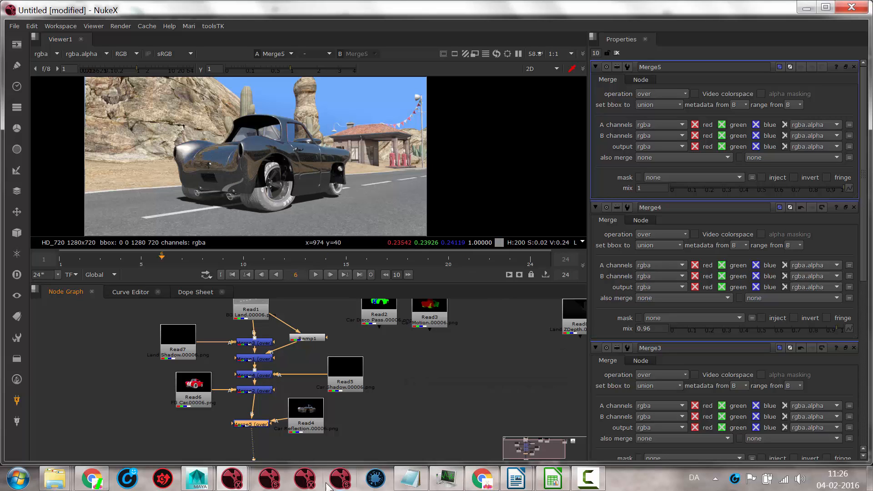
{"action": "left_click_drag", "start_coordinate": [312, 420], "coordinate": [155, 428]}
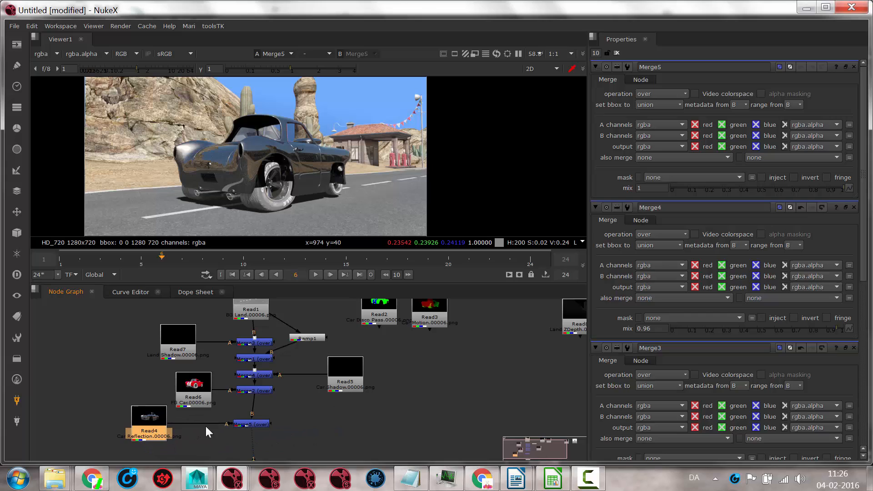
Place the Car Disco Pass beside the reflection merge and connect it as that merge's mask
{"action": "left_click", "coordinate": [254, 423]}
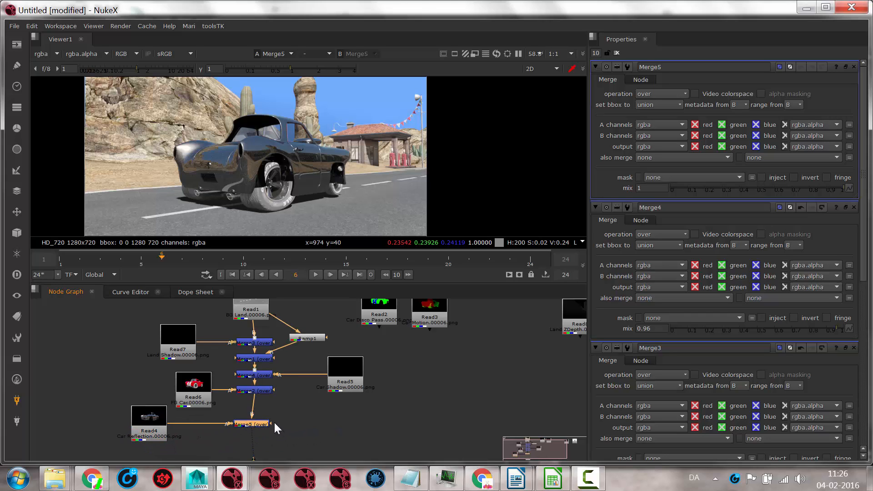
{"action": "left_click_drag", "start_coordinate": [273, 424], "coordinate": [326, 423]}
{"action": "left_click_drag", "start_coordinate": [377, 326], "coordinate": [351, 442]}
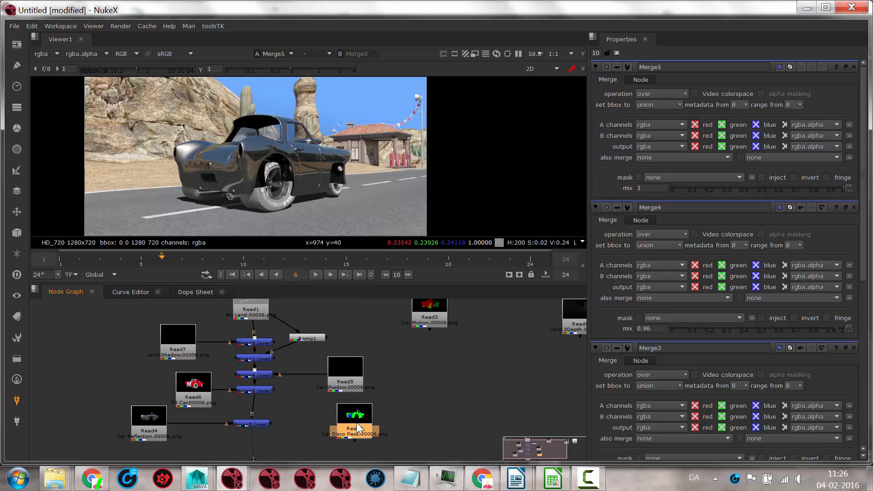
{"action": "left_click", "coordinate": [276, 422]}
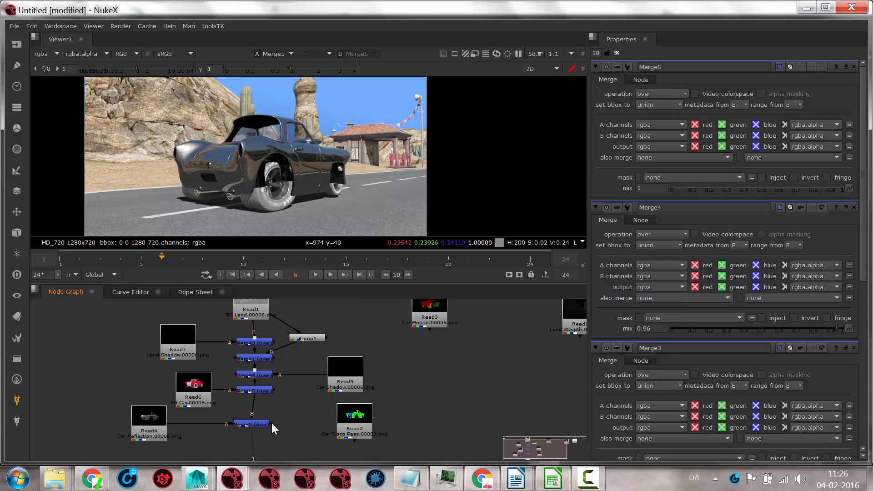
{"action": "left_click_drag", "start_coordinate": [272, 421], "coordinate": [343, 415]}
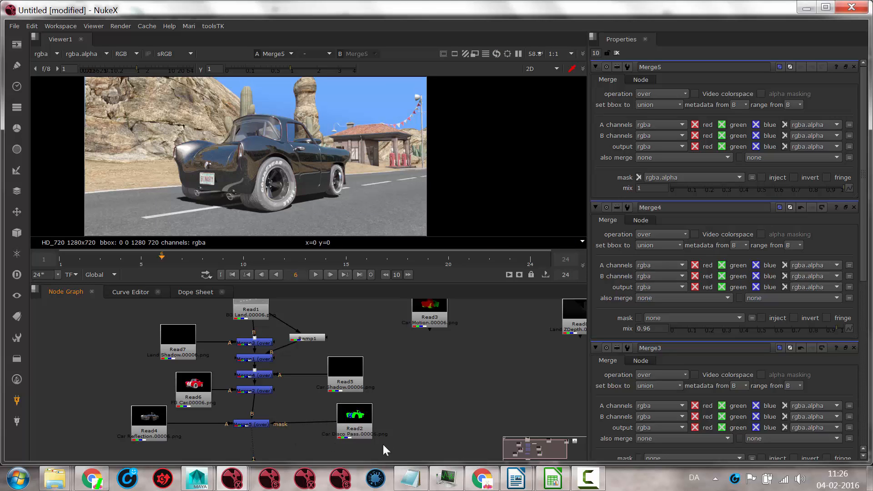
Clear all open node properties and reopen only those of the reflection merge
{"action": "left_click", "coordinate": [255, 424]}
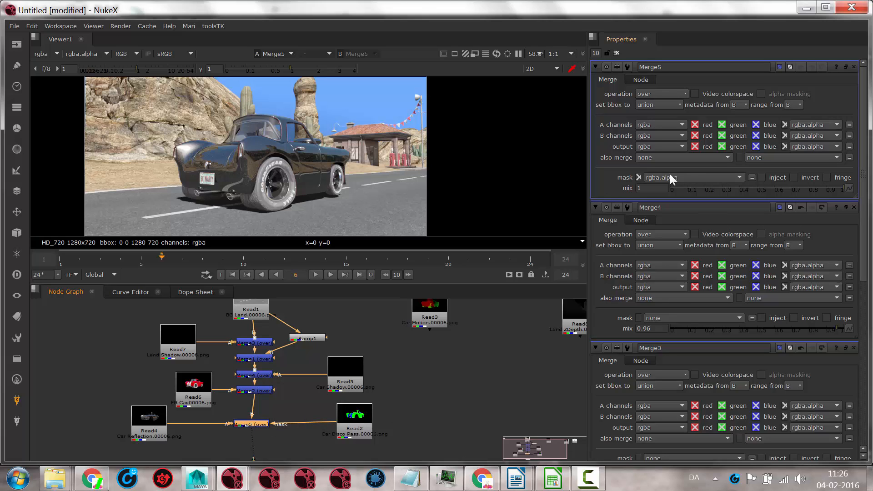
{"action": "left_click", "coordinate": [617, 53]}
{"action": "double_click", "coordinate": [257, 423]}
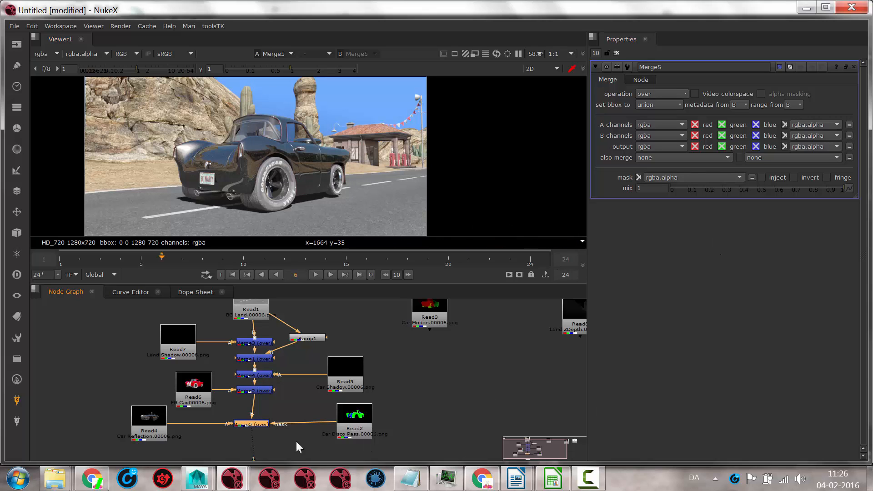
Try the overlay and multiply operations on the reflection merge
{"action": "left_click", "coordinate": [649, 93]}
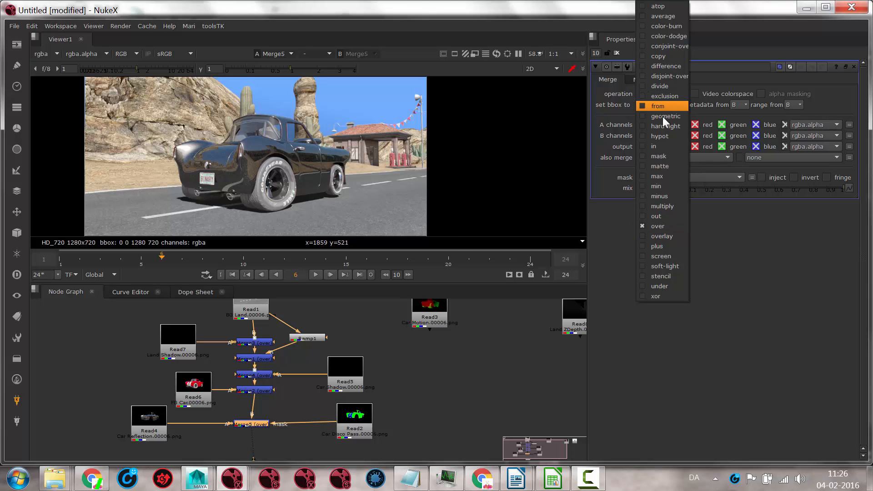
{"action": "left_click", "coordinate": [666, 236]}
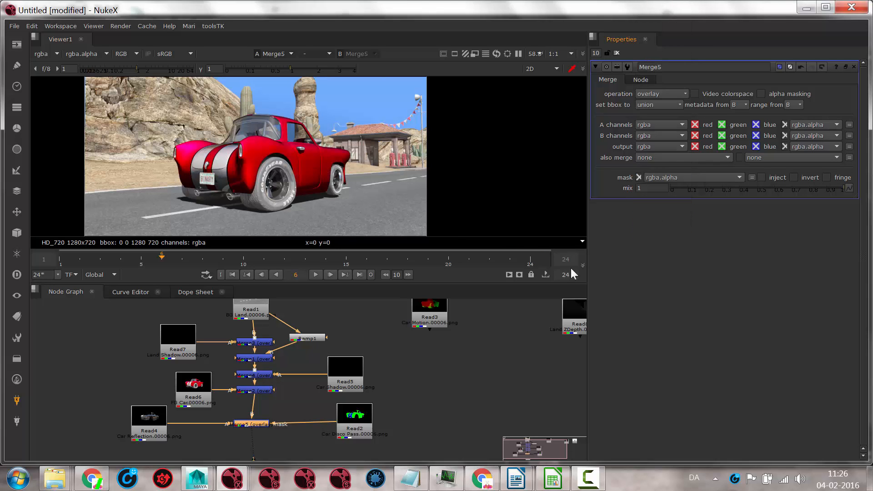
{"action": "left_click", "coordinate": [656, 93]}
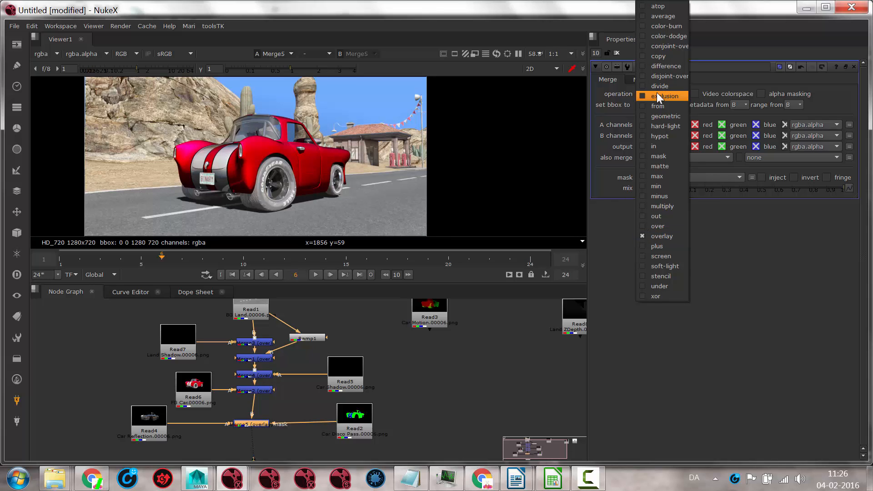
{"action": "left_click", "coordinate": [660, 206]}
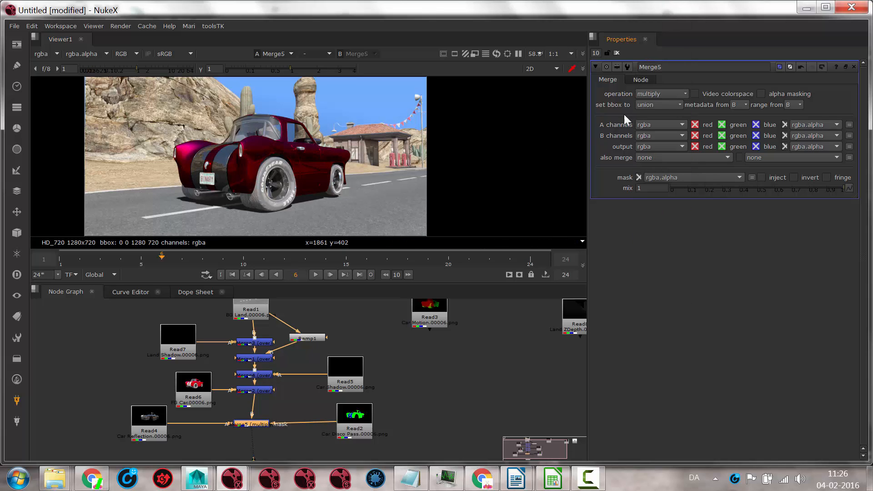
Set the reflection merge's operation to screen
{"action": "left_click", "coordinate": [668, 93]}
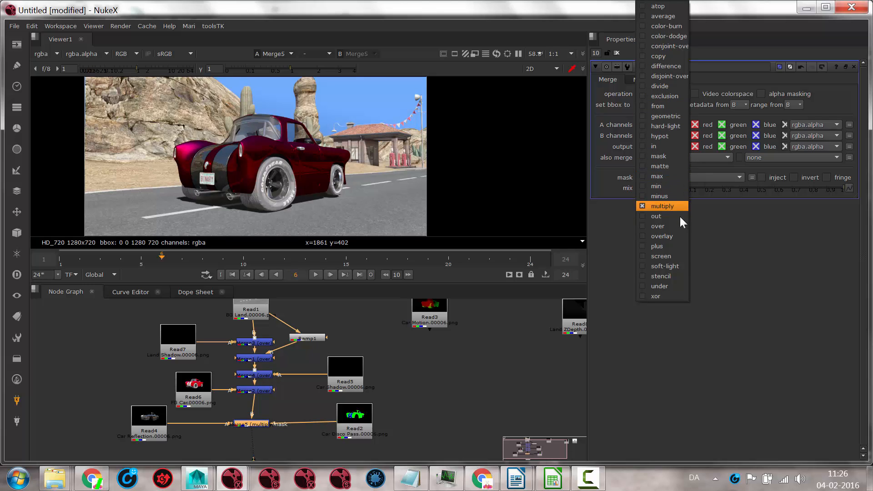
{"action": "left_click", "coordinate": [672, 256]}
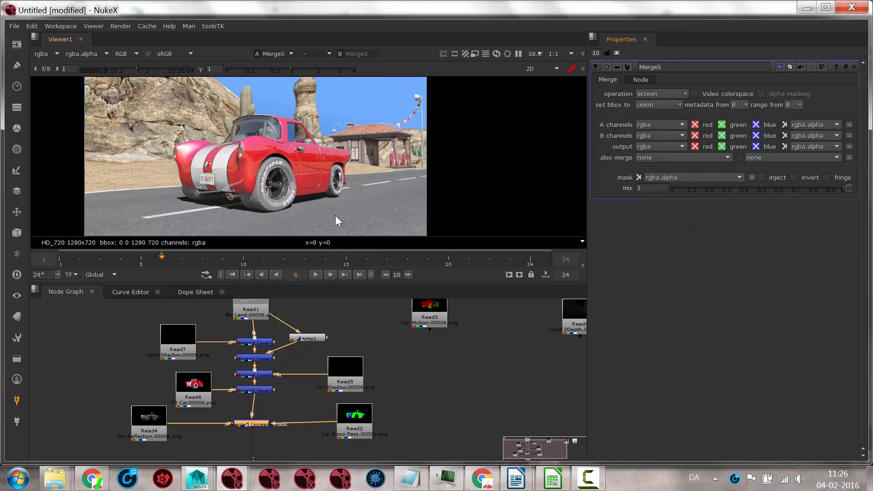
Set the reflection merge's operation to multiply and reduce its mix to 0.725
{"action": "left_click", "coordinate": [656, 94]}
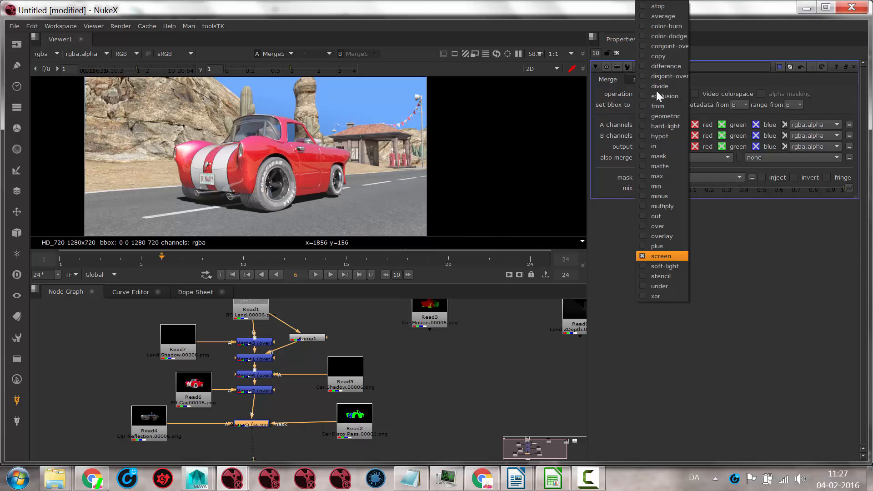
{"action": "left_click", "coordinate": [660, 206]}
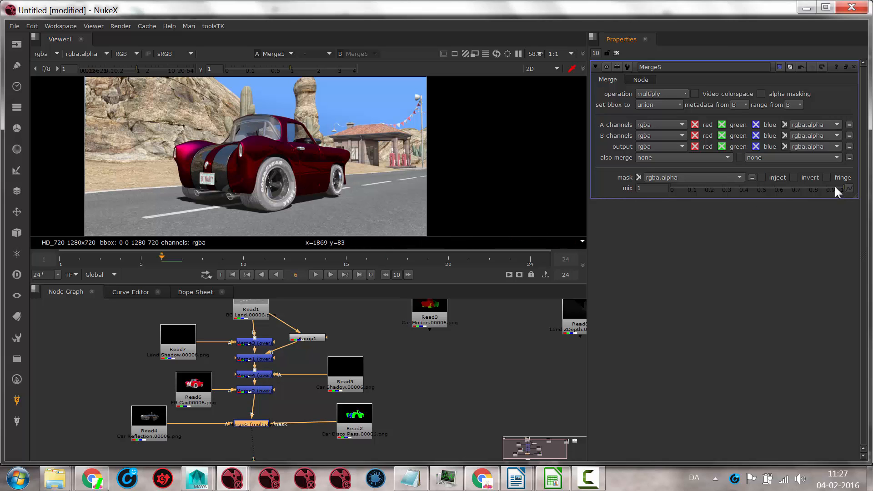
{"action": "left_click_drag", "start_coordinate": [834, 188], "coordinate": [796, 188]}
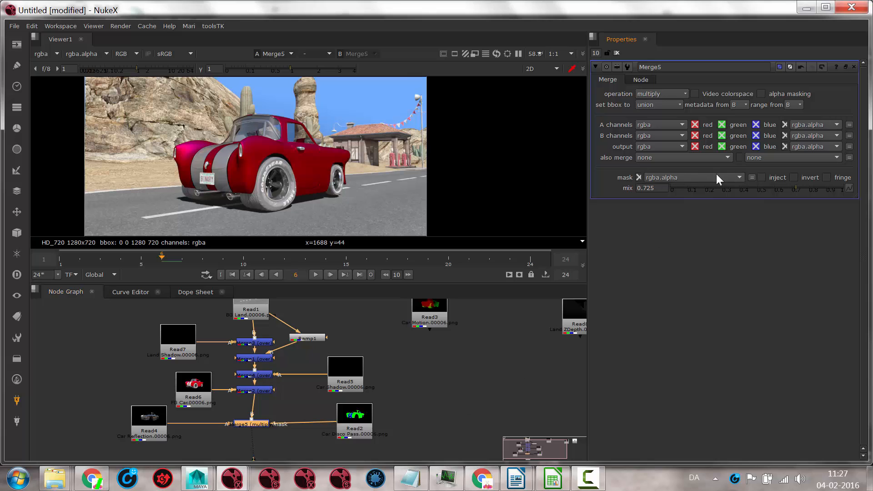
Compare the green and blue mask channels on the reflection merge and set its mask to rgba.green
{"action": "left_click", "coordinate": [735, 177]}
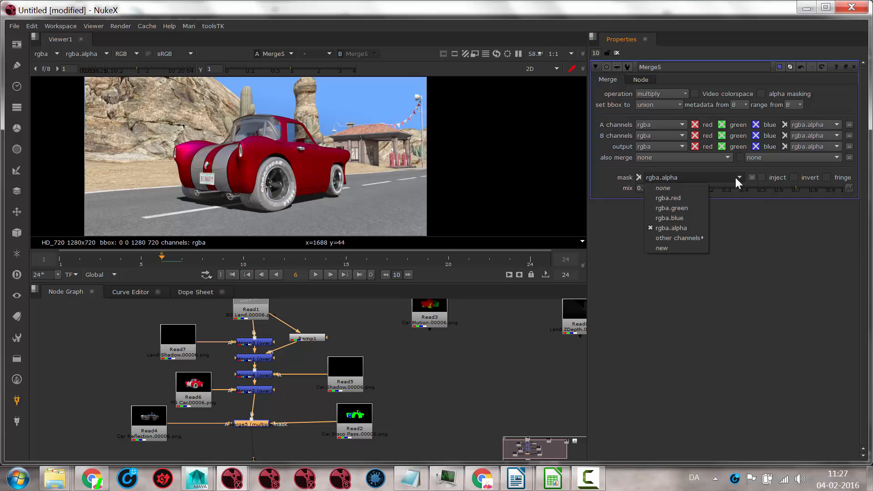
{"action": "left_click", "coordinate": [684, 208]}
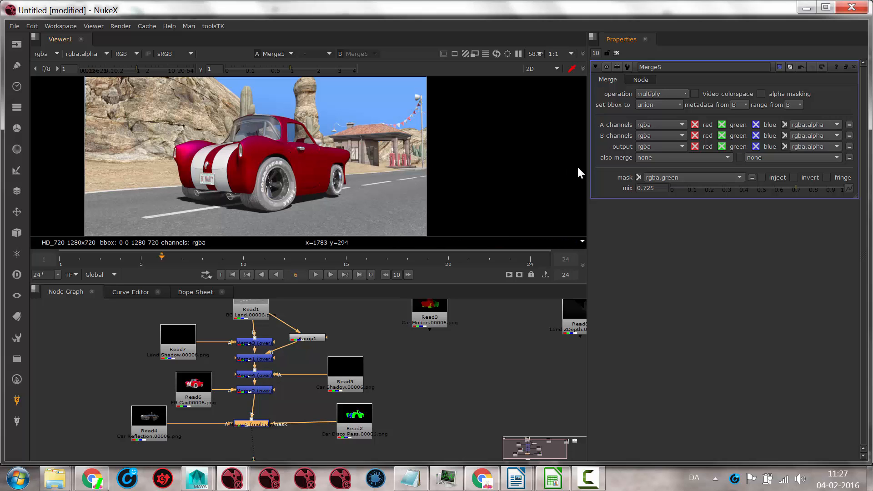
{"action": "left_click", "coordinate": [717, 176]}
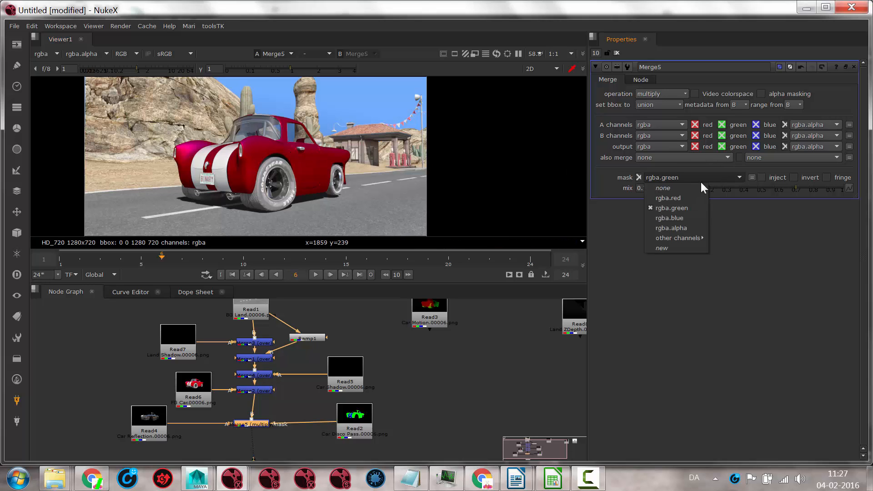
{"action": "left_click", "coordinate": [686, 218]}
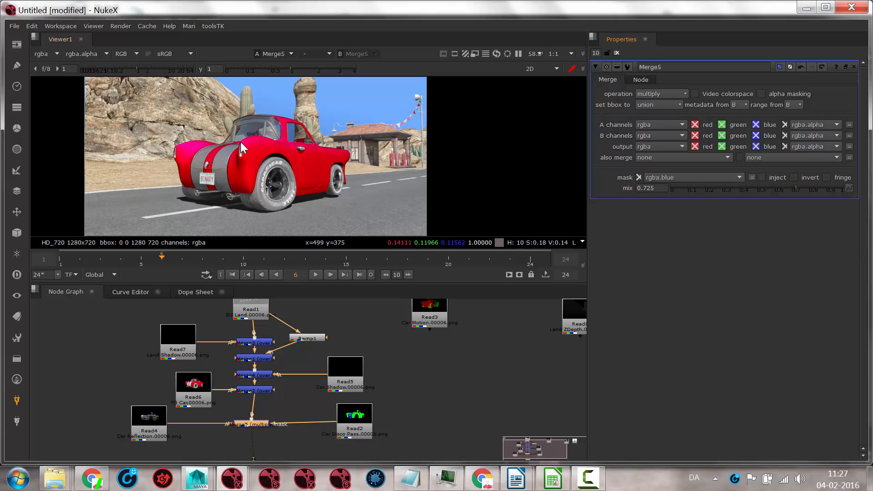
{"action": "left_click", "coordinate": [712, 178]}
{"action": "left_click", "coordinate": [678, 205]}
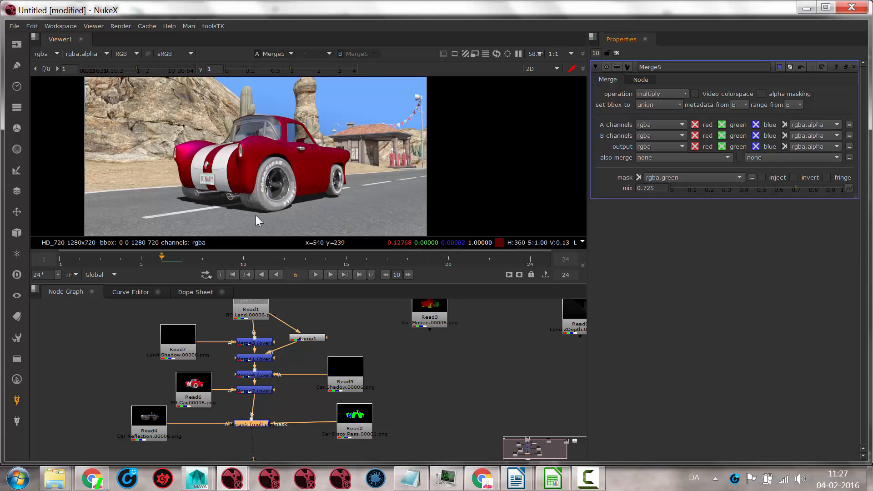
Lower the Viewer node to make room below the reflection merge and add a new Merge node
{"action": "middle_click_drag", "start_coordinate": [281, 431], "coordinate": [289, 371]}
{"action": "left_click_drag", "start_coordinate": [264, 414], "coordinate": [255, 434]}
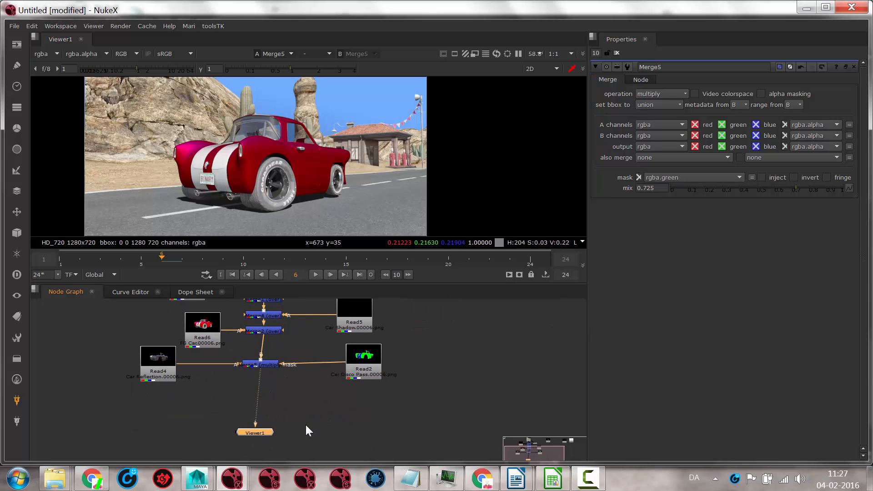
{"action": "left_click", "coordinate": [309, 424]}
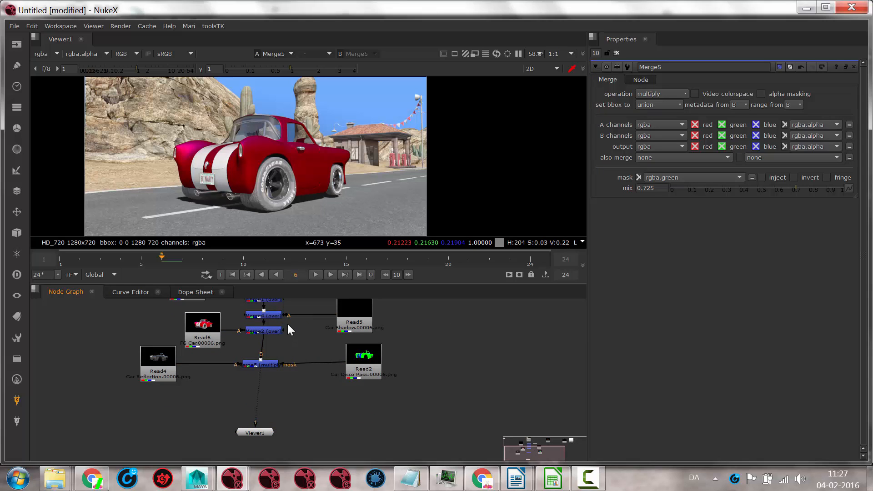
{"action": "key", "text": "m"}
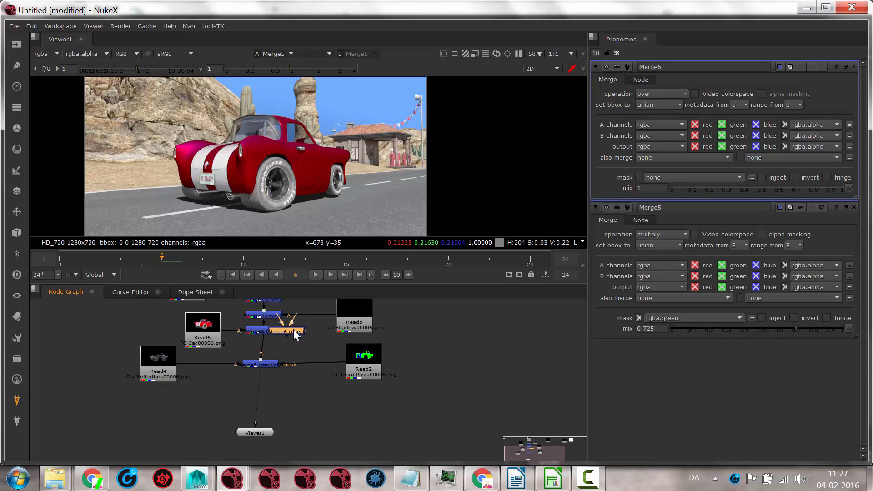
Insert the new merge below the reflection merge, with Car Reflection as A input and Car Disco Pass as mask
{"action": "left_click_drag", "start_coordinate": [293, 329], "coordinate": [148, 415]}
{"action": "left_click_drag", "start_coordinate": [157, 375], "coordinate": [212, 403]}
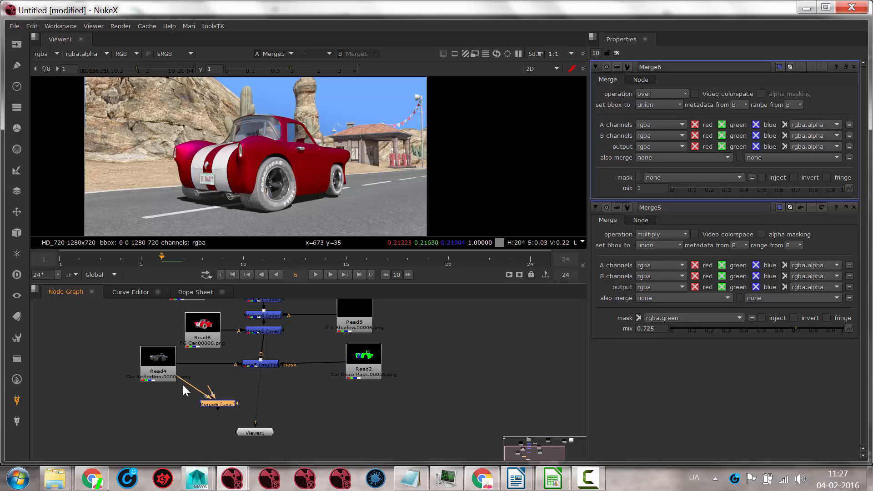
{"action": "left_click_drag", "start_coordinate": [211, 392], "coordinate": [266, 366]}
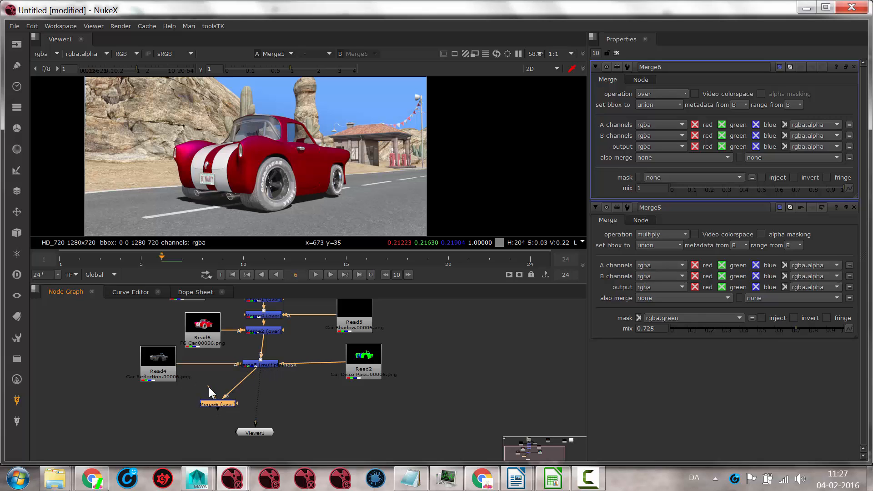
{"action": "left_click_drag", "start_coordinate": [164, 374], "coordinate": [165, 374]}
{"action": "left_click_drag", "start_coordinate": [262, 378], "coordinate": [370, 381]}
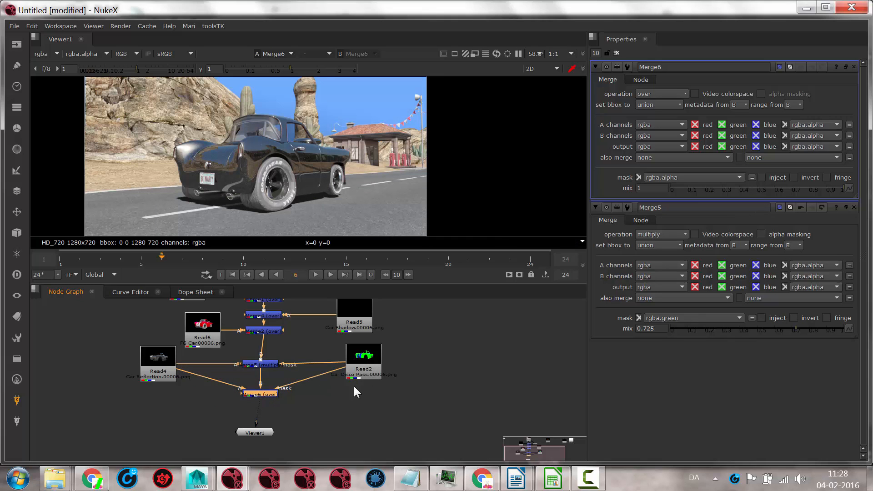
Set the second reflection merge's mask to rgba.blue and its mix to 0.62 for the car's stripes
{"action": "left_click", "coordinate": [694, 179]}
{"action": "left_click", "coordinate": [683, 215]}
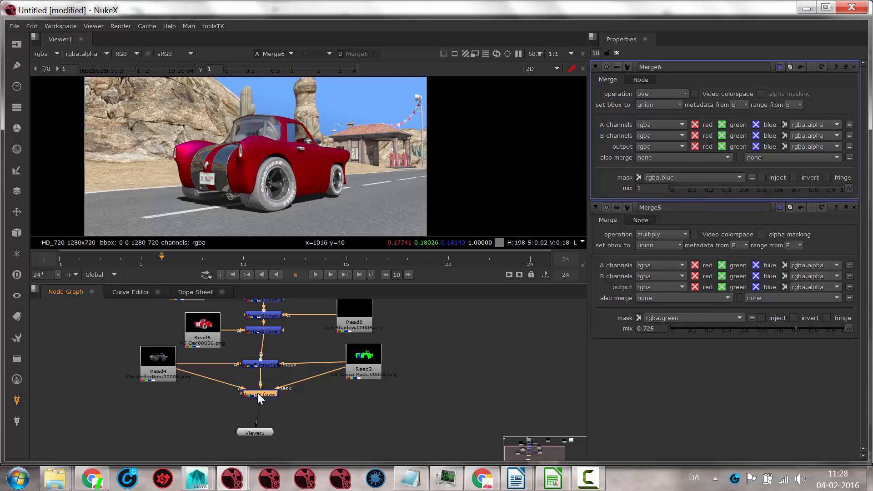
{"action": "mouse_move", "coordinate": [780, 187]}
{"action": "left_mouse_down"}
{"action": "mouse_move", "coordinate": [734, 189]}
{"action": "mouse_move", "coordinate": [778, 187]}
{"action": "left_mouse_up"}
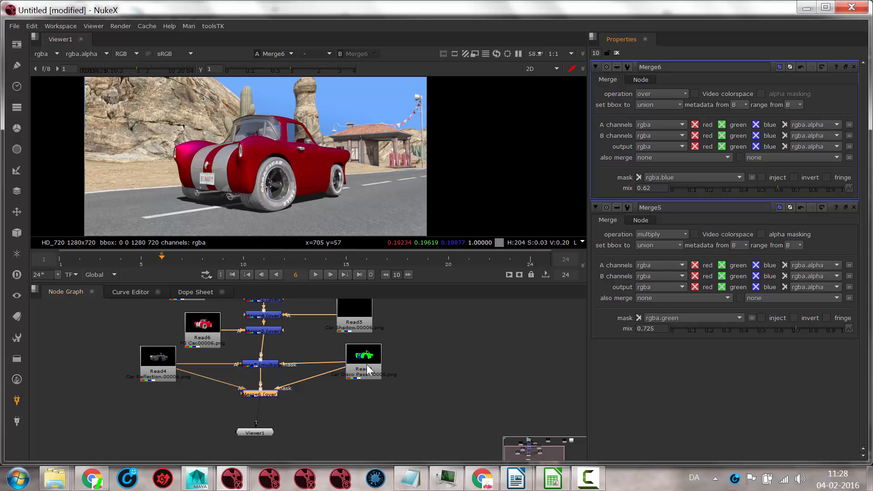
Move the Occlusion Pass near the end of the node tree and lower the Viewer node for another merge
{"action": "left_click_drag", "start_coordinate": [367, 353], "coordinate": [356, 355]}
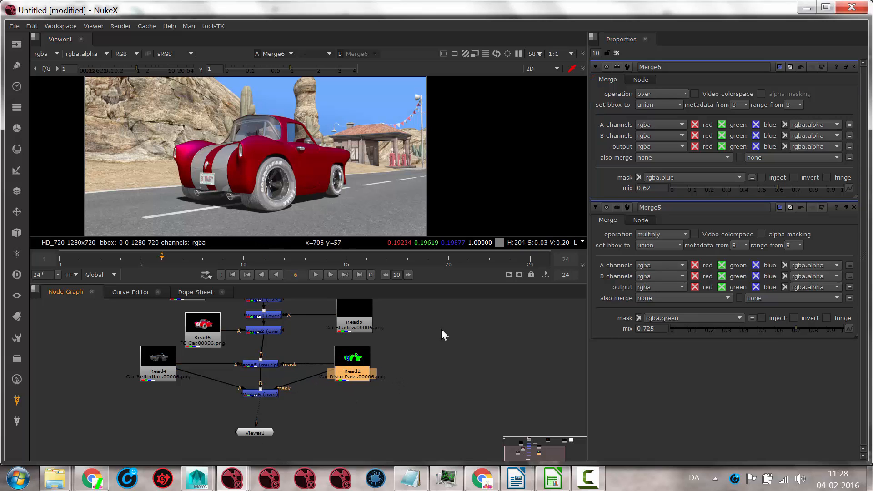
{"action": "middle_click_drag", "start_coordinate": [427, 330], "coordinate": [278, 432]}
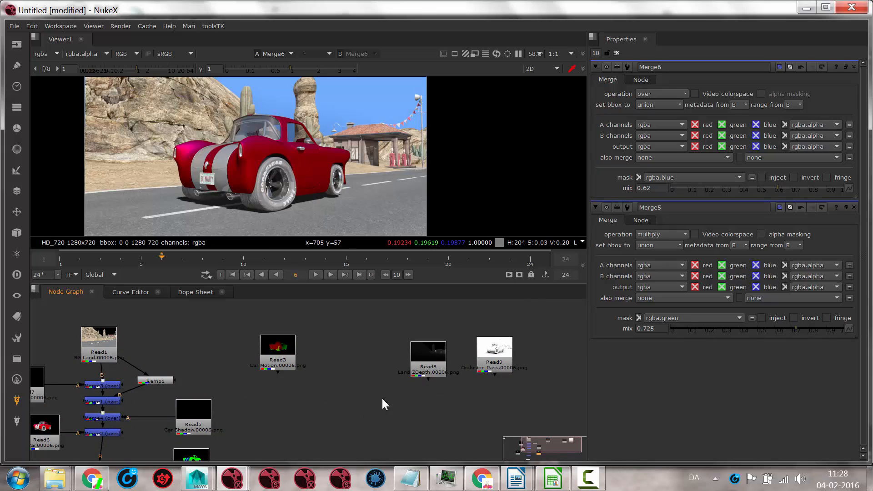
{"action": "middle_click_drag", "start_coordinate": [344, 394], "coordinate": [343, 372]}
{"action": "left_click_drag", "start_coordinate": [489, 327], "coordinate": [353, 422]}
{"action": "middle_click_drag", "start_coordinate": [266, 403], "coordinate": [322, 298]}
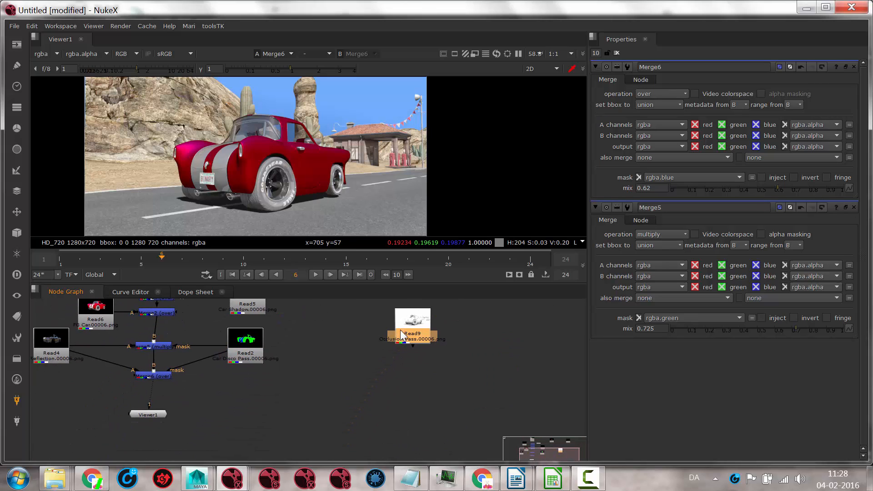
{"action": "left_click_drag", "start_coordinate": [400, 330], "coordinate": [267, 414]}
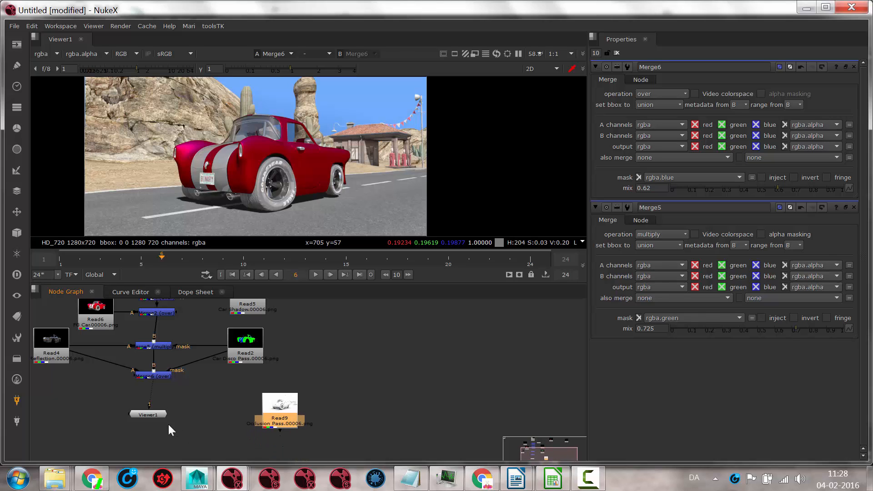
{"action": "left_click_drag", "start_coordinate": [145, 414], "coordinate": [151, 444]}
{"action": "left_click", "coordinate": [198, 407]}
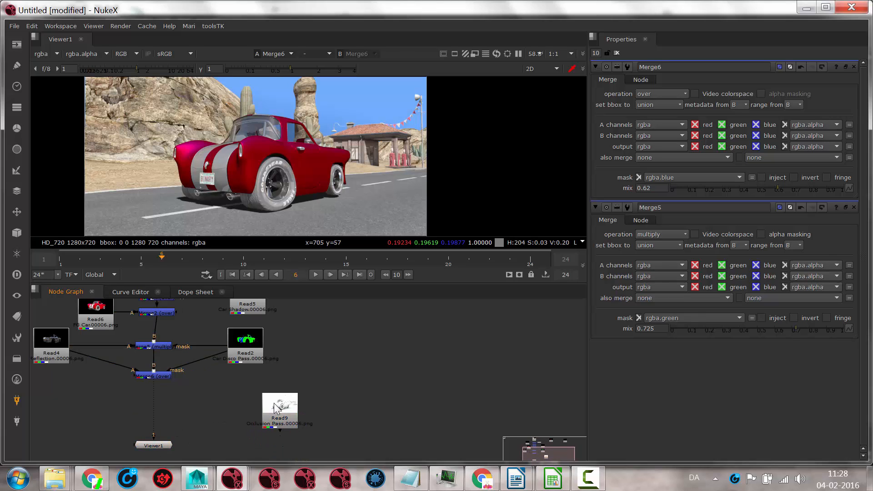
Merge the Occlusion Pass into the tree below the second reflection merge, using the multiply operation
{"action": "left_click", "coordinate": [264, 414]}
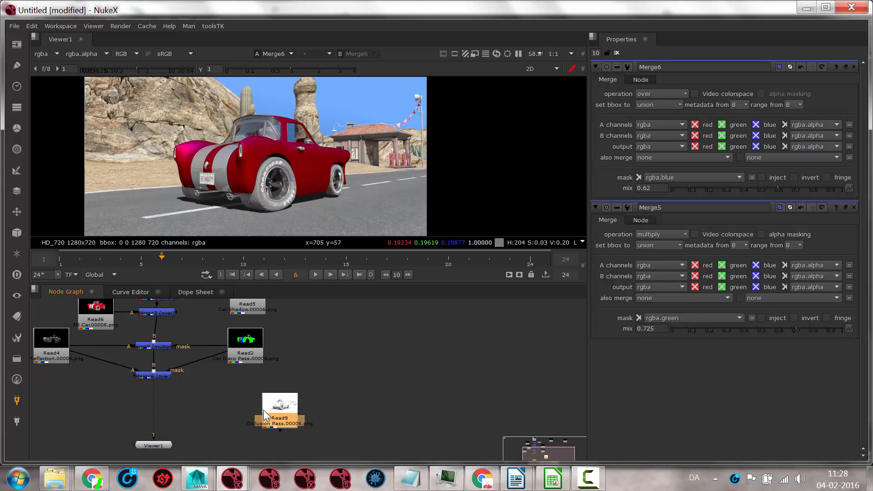
{"action": "key", "text": "m"}
{"action": "left_click_drag", "start_coordinate": [326, 407], "coordinate": [147, 403]}
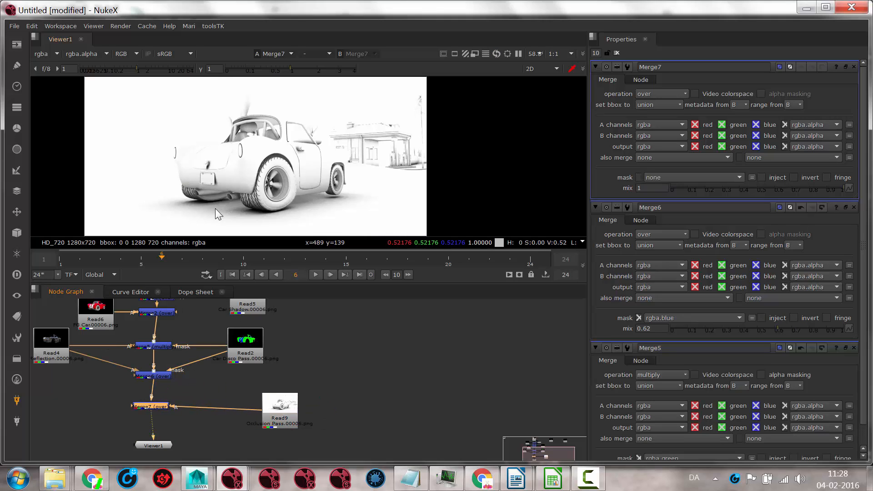
{"action": "left_click", "coordinate": [672, 94]}
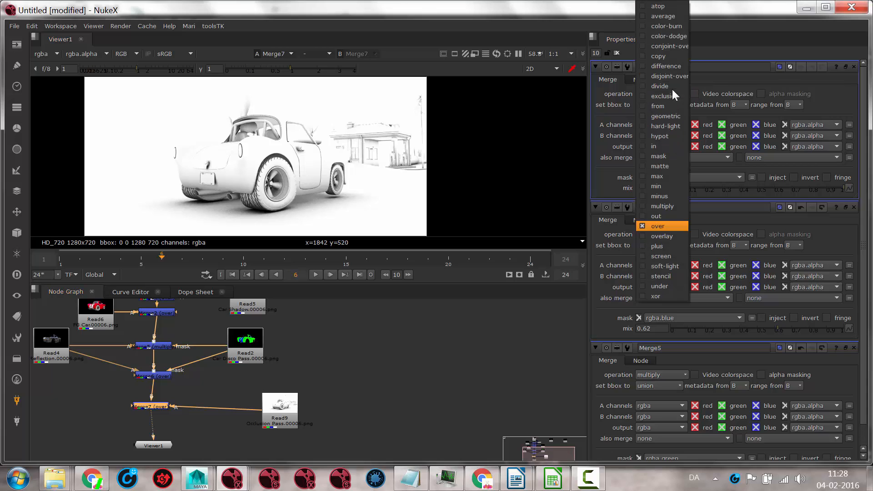
{"action": "left_click", "coordinate": [676, 207]}
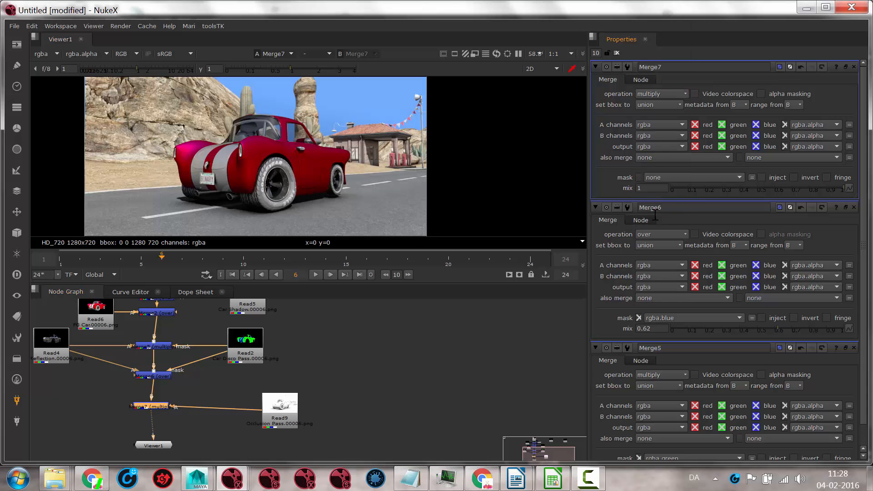
Check the occlusion shading around the car and wheels, and set the occlusion merge's mix to 0.78
{"action": "middle_click_drag", "start_coordinate": [301, 166], "coordinate": [360, 100]}
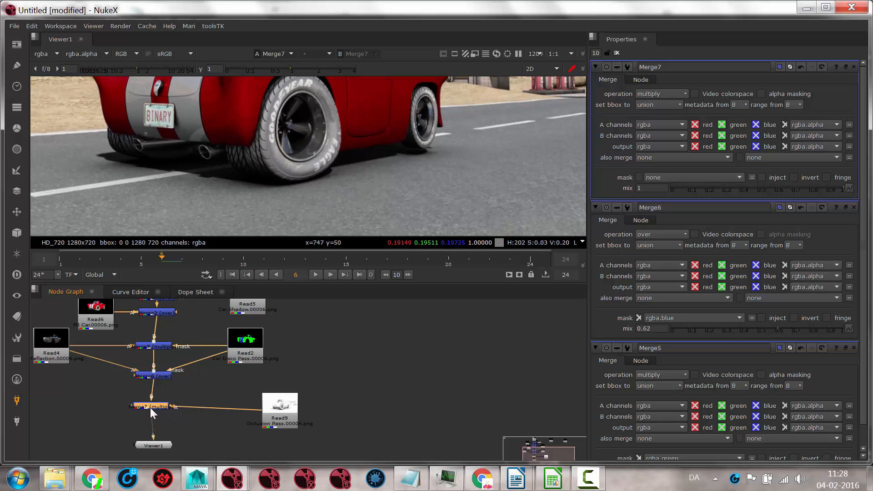
{"action": "key", "text": "1"}
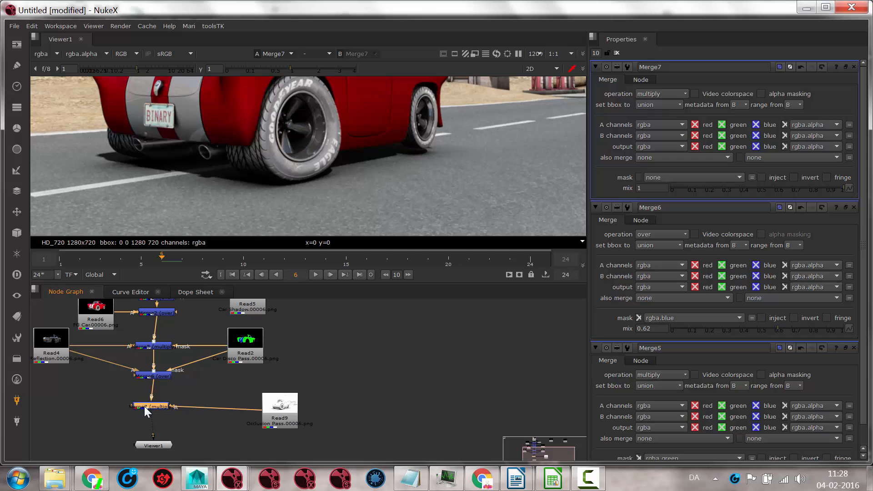
{"action": "middle_click_drag", "start_coordinate": [339, 152], "coordinate": [341, 241]}
{"action": "left_click_drag", "start_coordinate": [162, 404], "coordinate": [177, 410]}
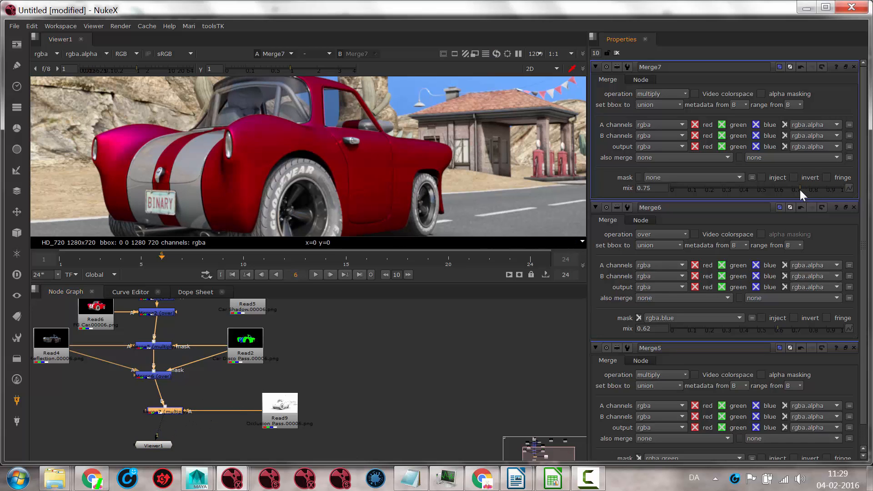
{"action": "left_click", "coordinate": [784, 190]}
{"action": "left_click", "coordinate": [780, 190]}
{"action": "middle_click_drag", "start_coordinate": [386, 183], "coordinate": [438, 115]}
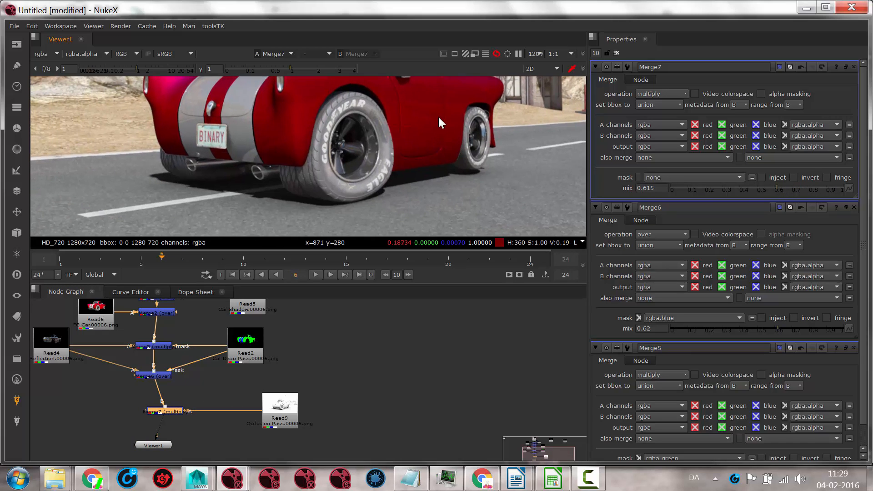
{"action": "left_click", "coordinate": [795, 189]}
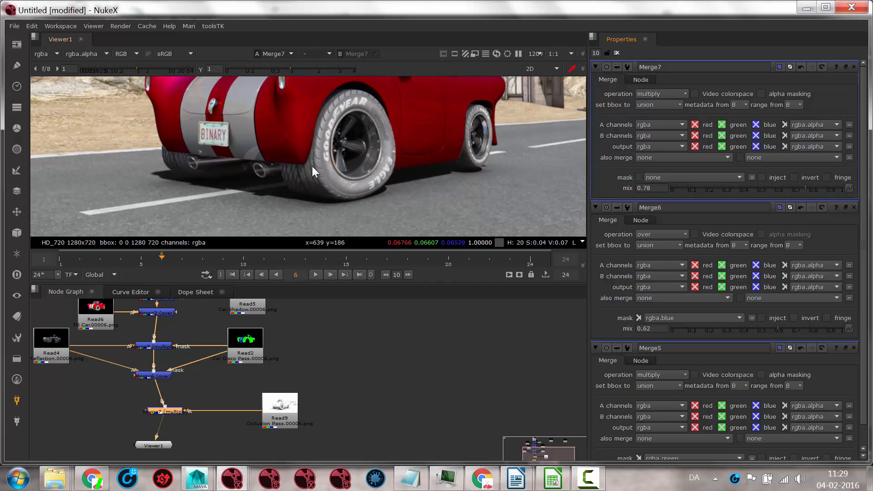
Play the full composite from the first frame and stop the playback
{"action": "middle_click_drag", "start_coordinate": [474, 118], "coordinate": [405, 163]}
{"action": "scroll", "coordinate": [340, 113], "scroll_direction": "down", "scroll_amount": 5}
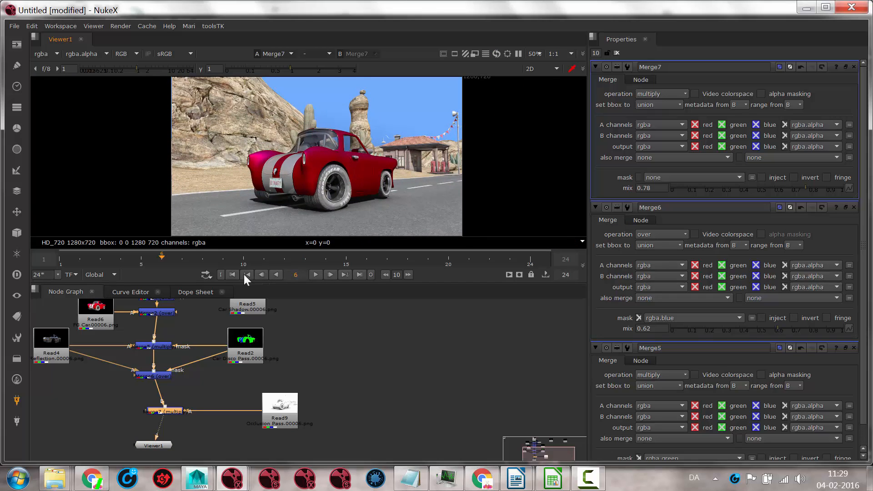
{"action": "left_click", "coordinate": [232, 274]}
{"action": "left_click", "coordinate": [315, 273]}
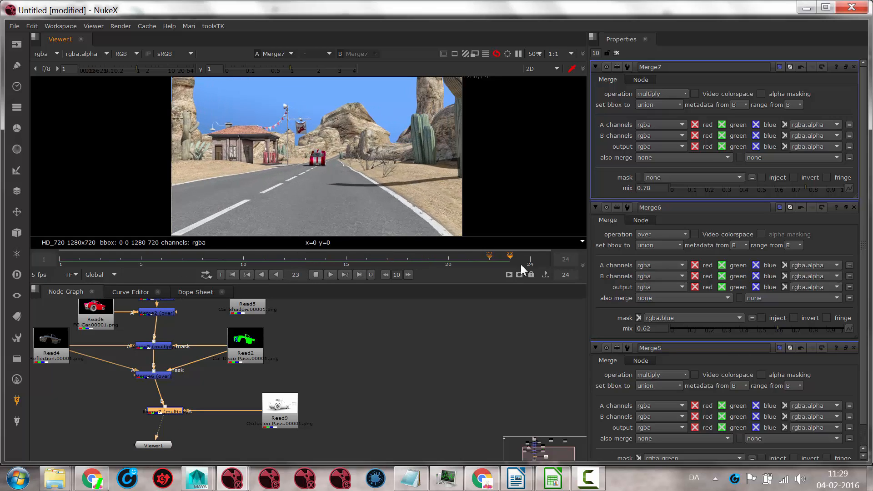
{"action": "left_click", "coordinate": [314, 274]}
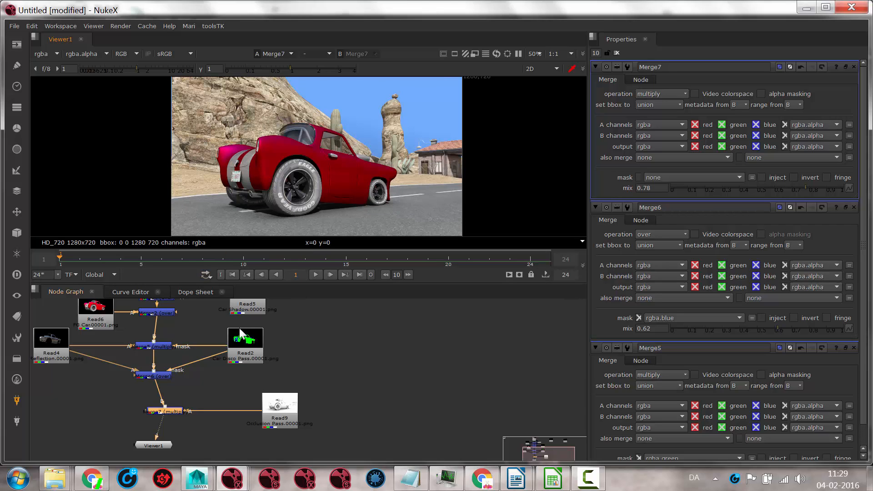
Move the Land ZDepth pass closer to the Car Motion pass in the node graph
{"action": "middle_click_drag", "start_coordinate": [343, 376], "coordinate": [346, 441]}
{"action": "middle_click_drag", "start_coordinate": [397, 351], "coordinate": [364, 388]}
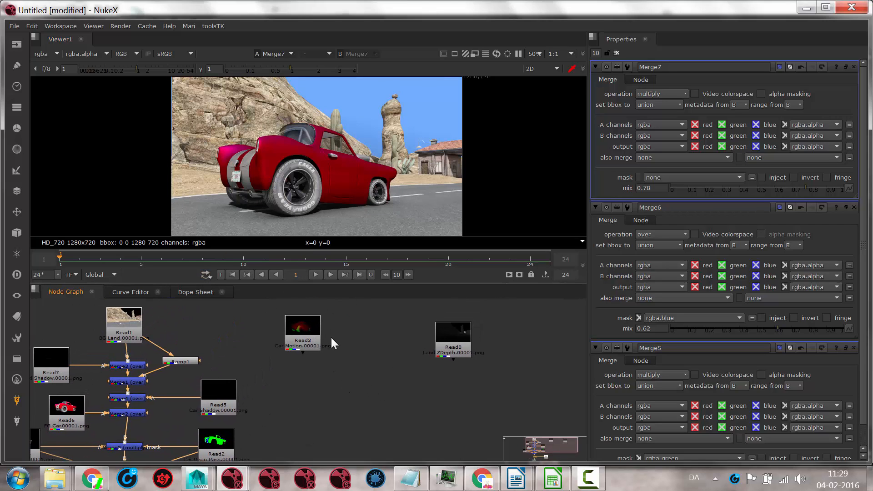
{"action": "left_click_drag", "start_coordinate": [452, 336], "coordinate": [386, 334]}
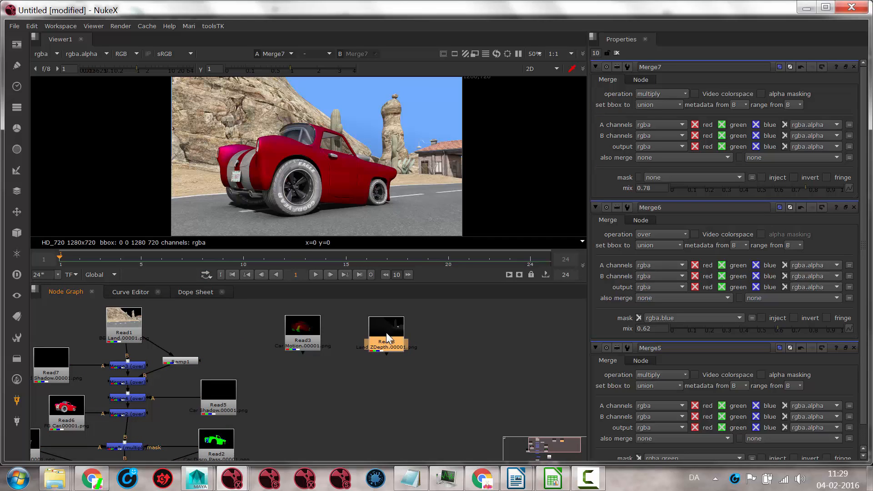